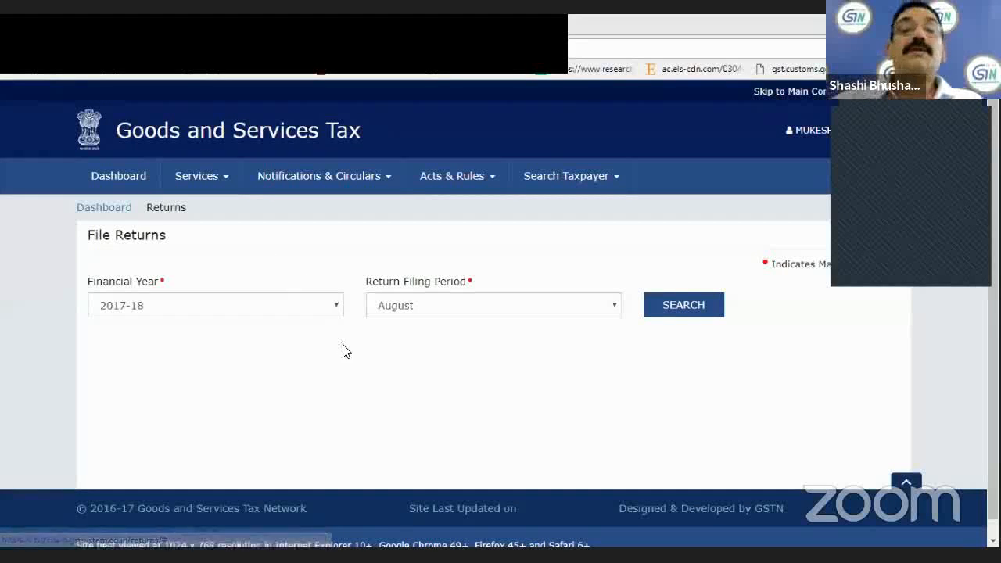
Search for the returns of financial year 2017-18 with August as the filing period.
click(692, 310)
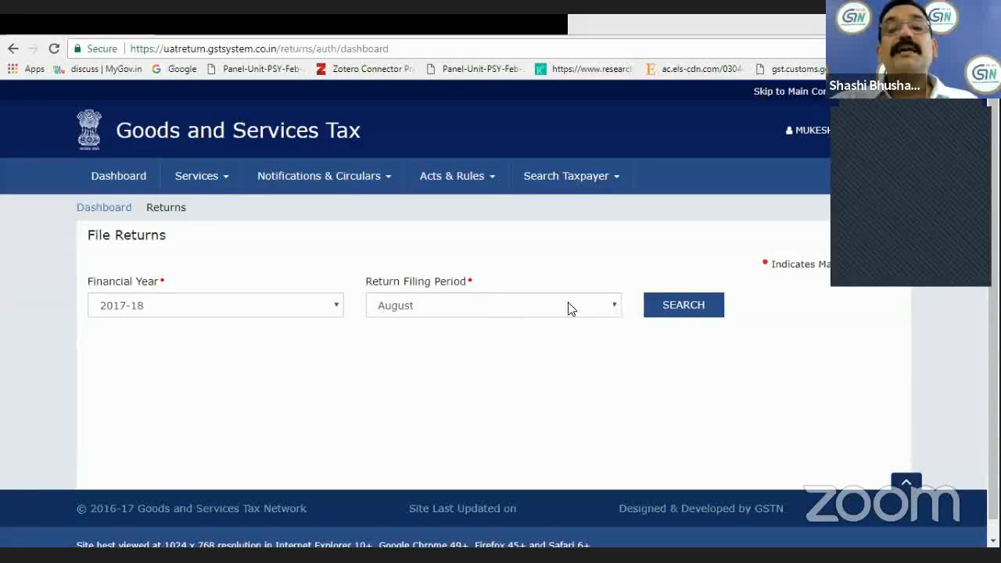
click(615, 312)
click(487, 309)
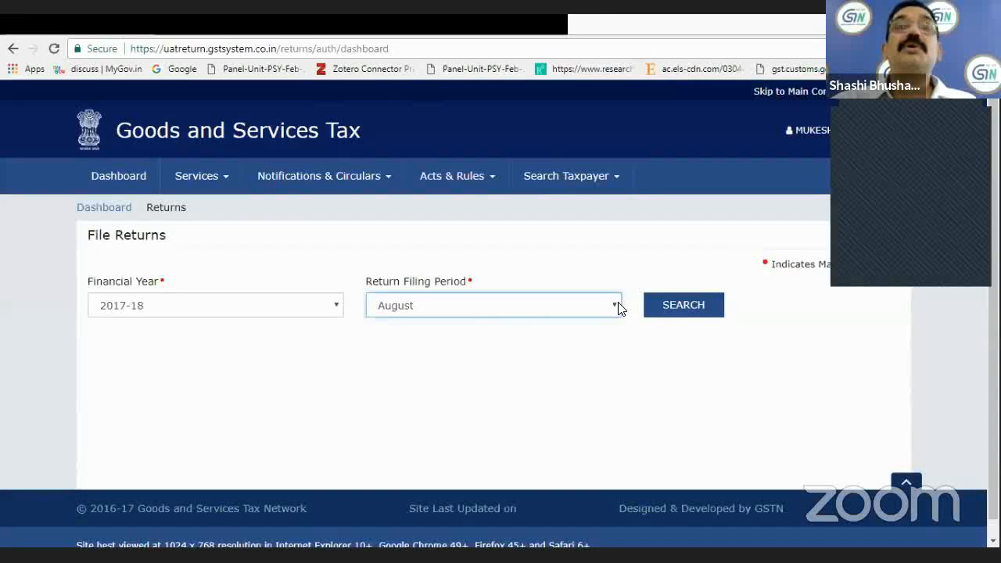
click(688, 308)
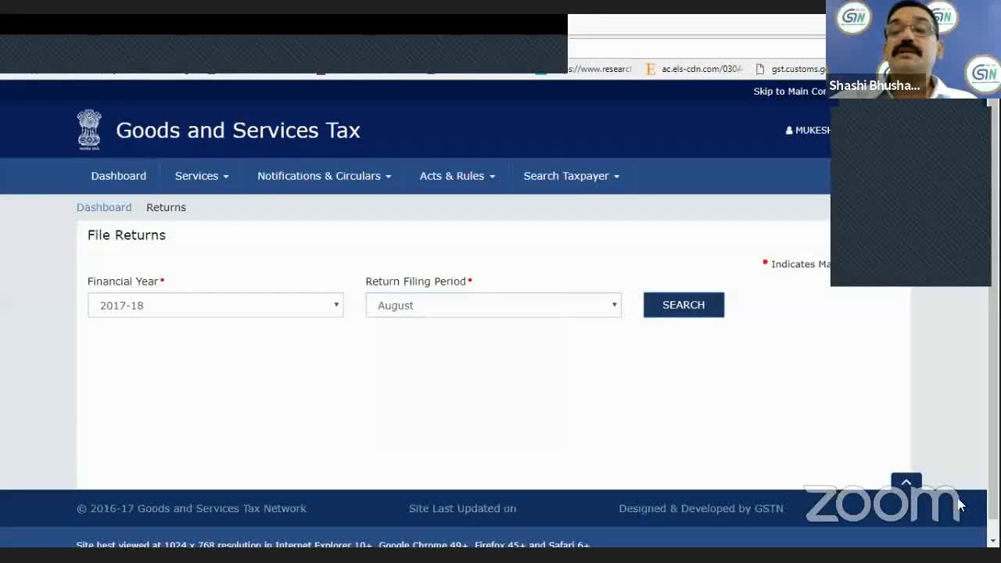
Open the GSTR3B monthly return for online preparation and go to section 3.1, tax on outward and reverse charge inward supplies.
scroll(657, 440, down, 2)
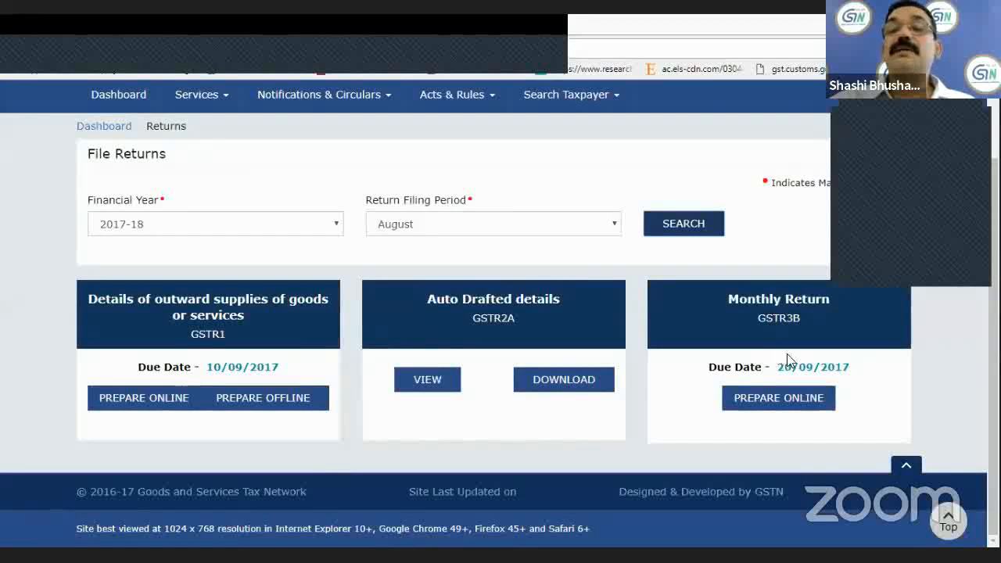
click(773, 400)
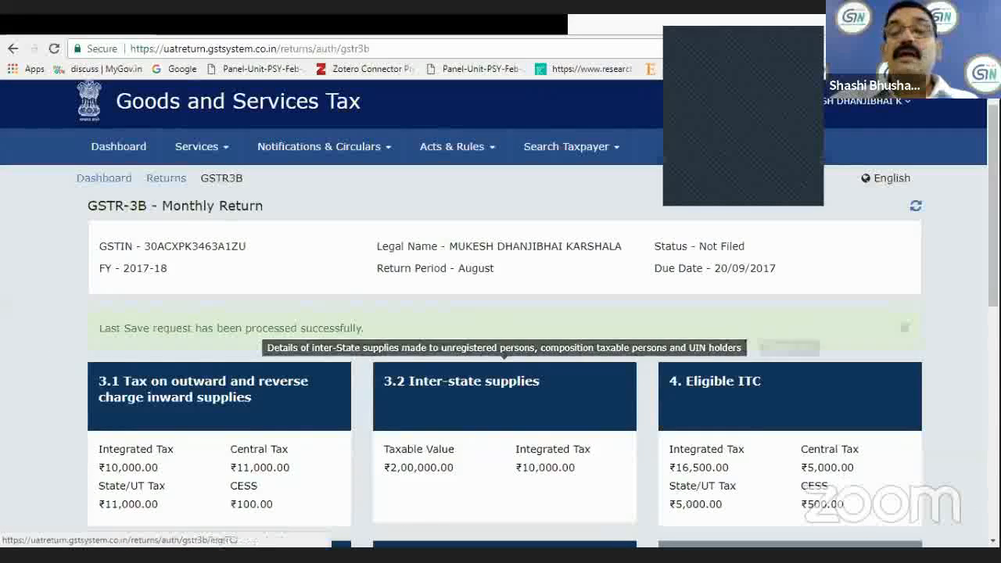
scroll(504, 391, down, 1)
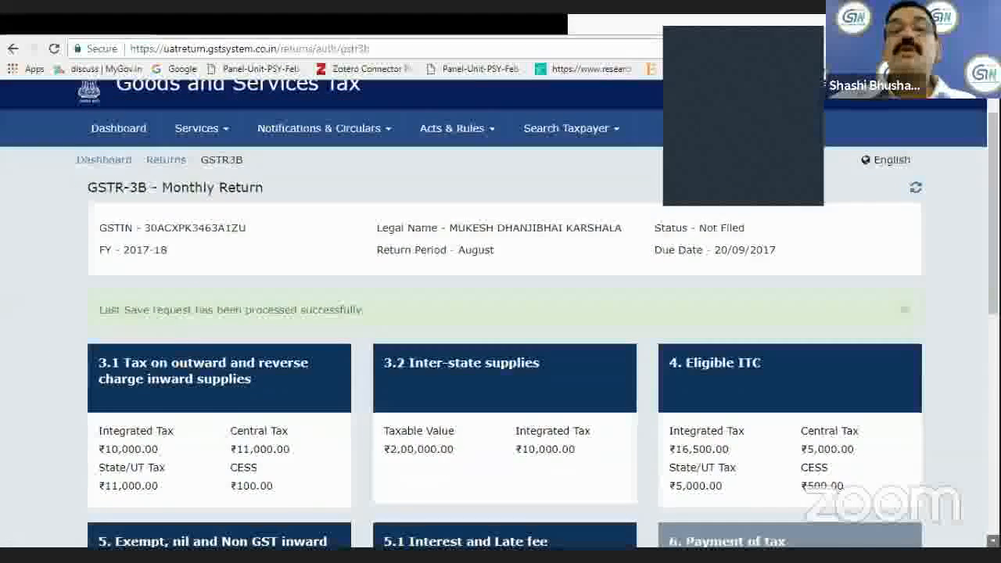
scroll(500, 313, down, 2)
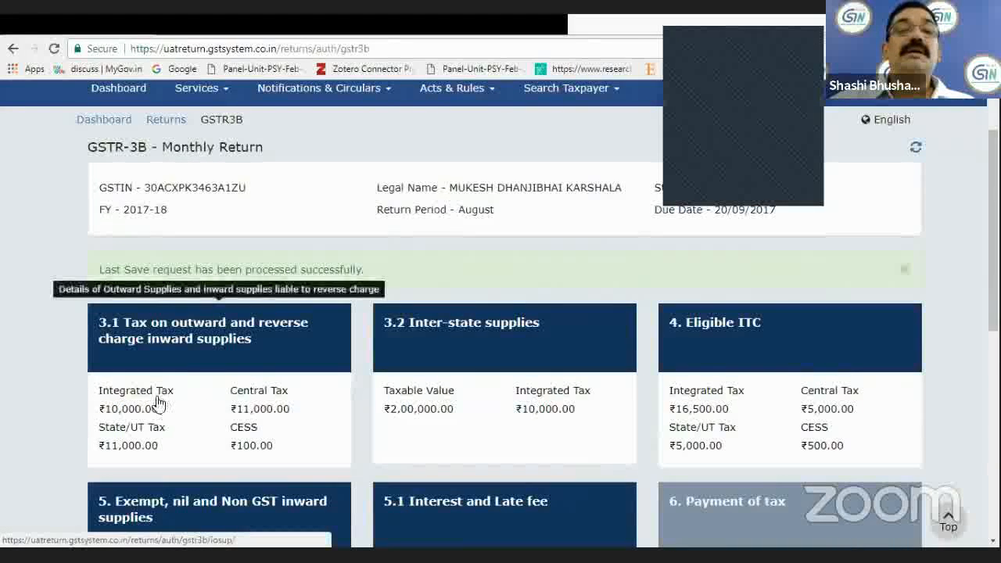
click(191, 353)
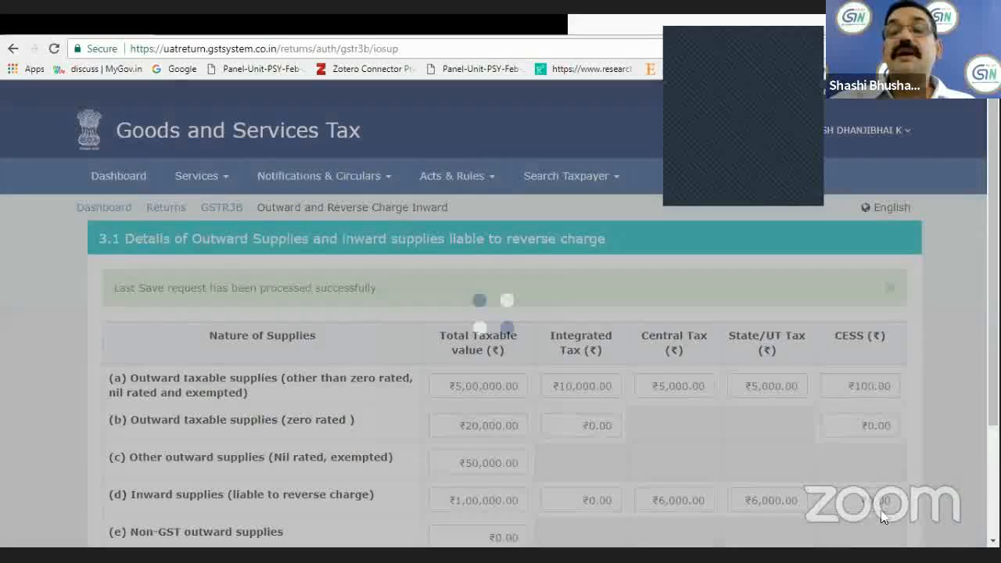
Set the total taxable value of row (a), outward taxable supplies other than zero rated, nil rated and exempted, to ₹10,00,000.
scroll(462, 319, down, 1)
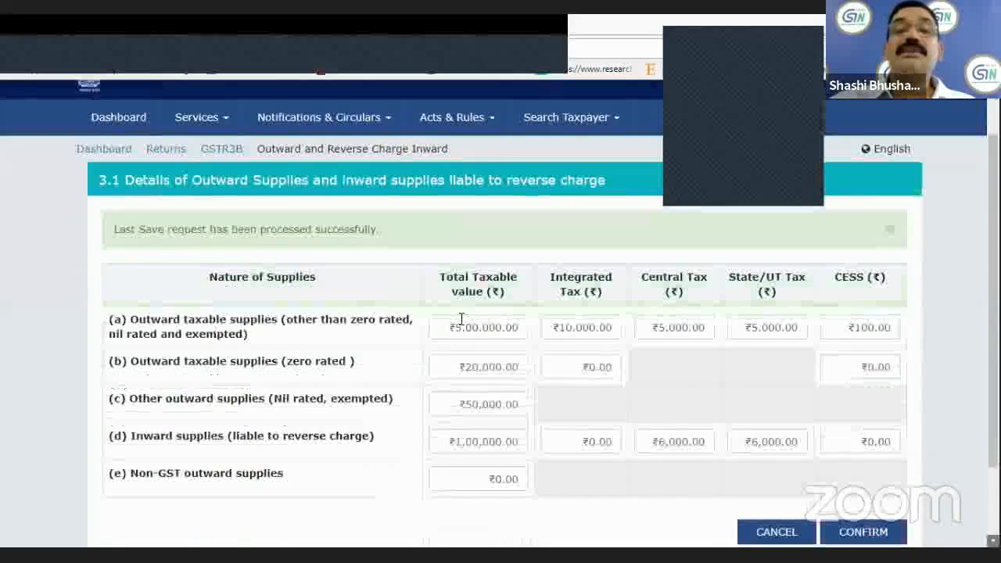
scroll(463, 305, down, 1)
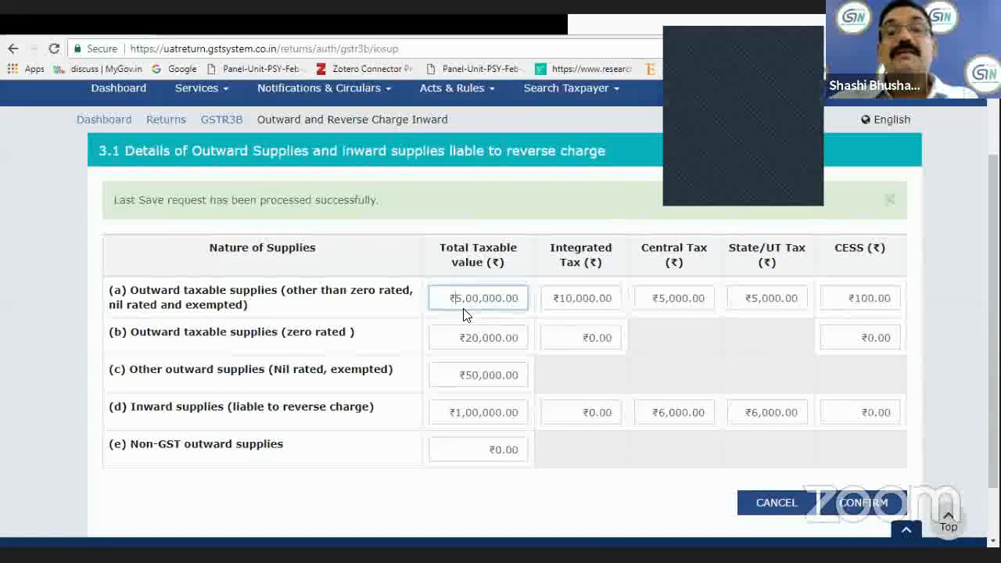
click(463, 308)
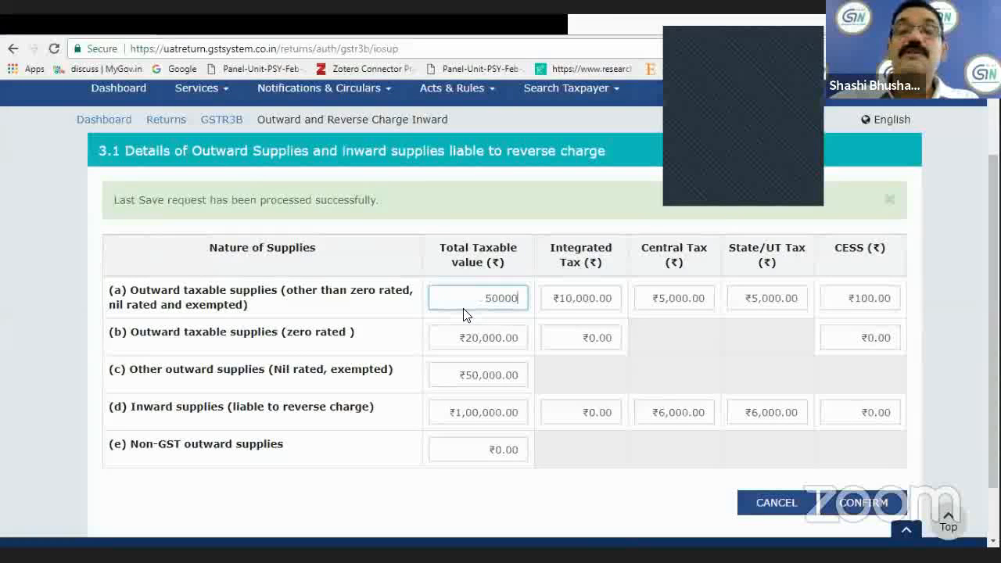
key(BackSpace)
key(BackSpace)
key(BackSpace)
key(BackSpace)
key(BackSpace)
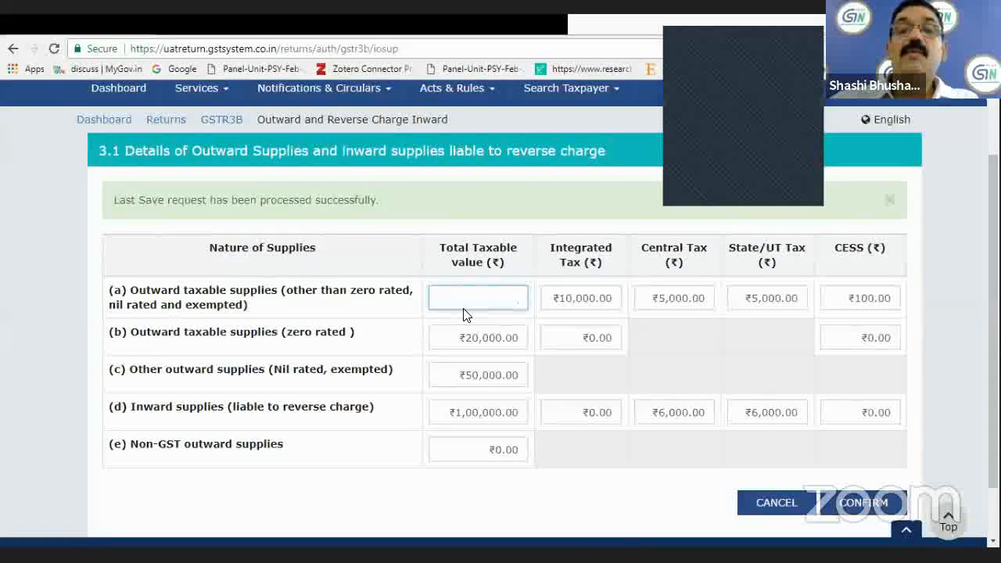
text(10)
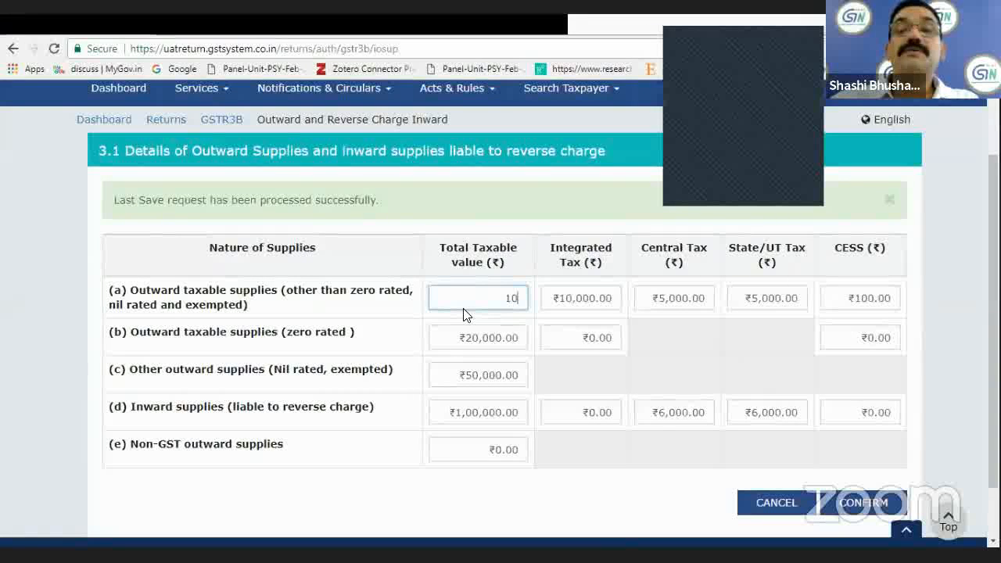
text(0000)
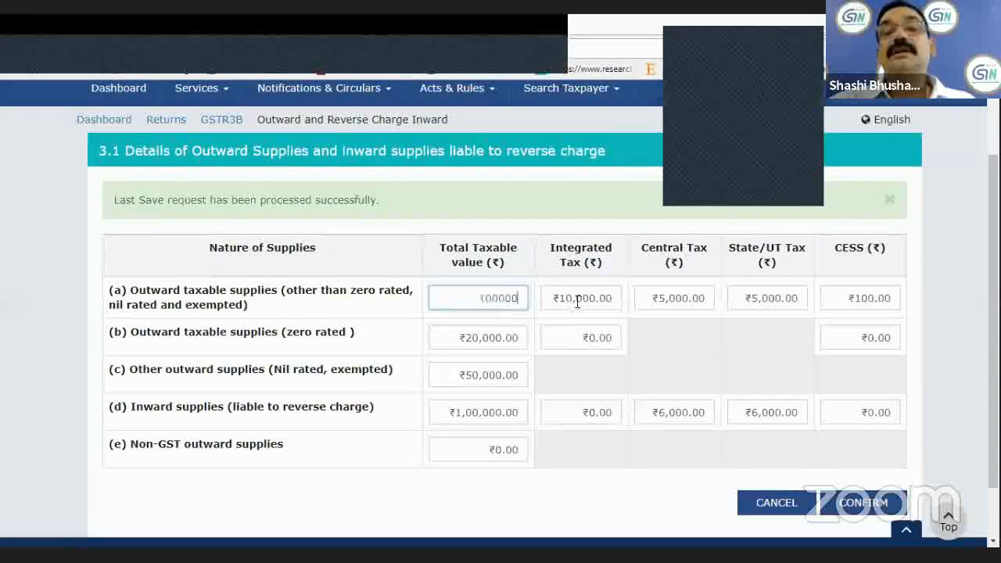
text(0)
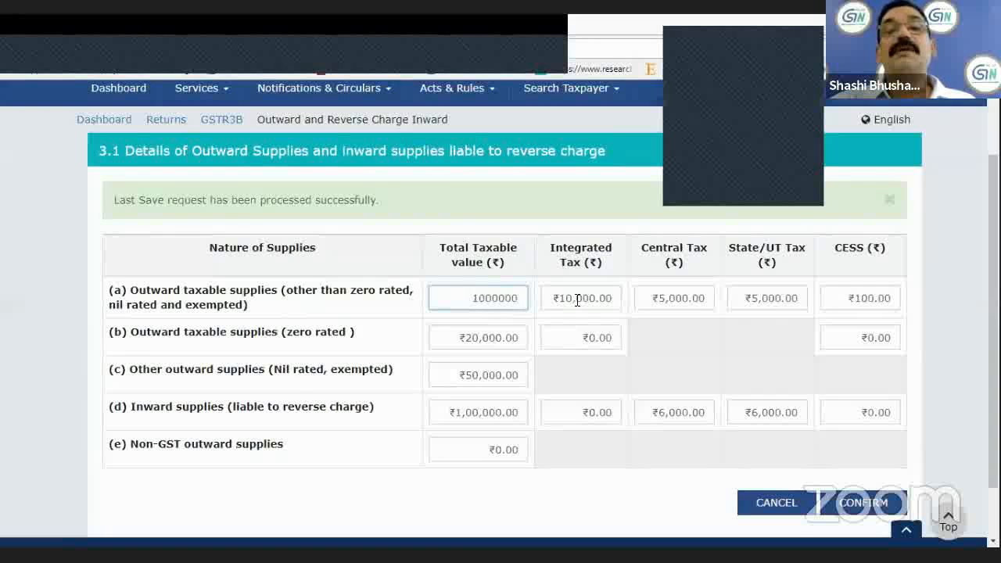
key(Tab)
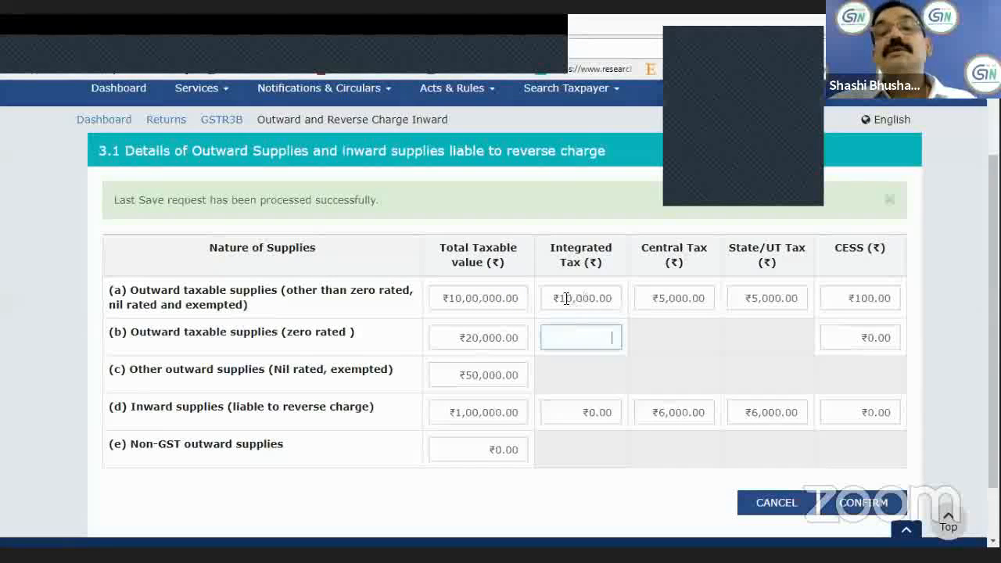
Set the integrated tax for the outward taxable supplies in row (a) to ₹50,000.
click(566, 298)
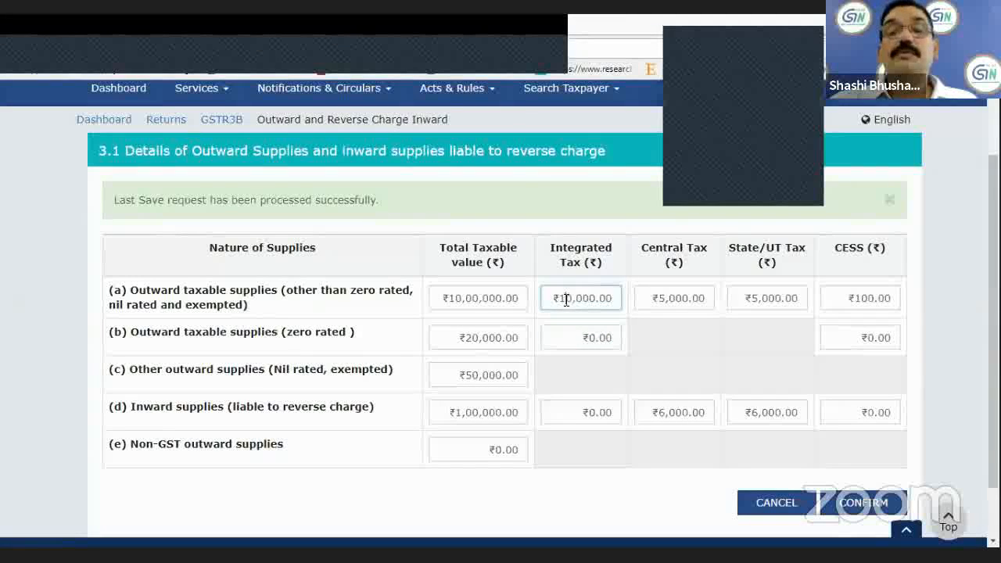
key(BackSpace)
key(BackSpace)
key(BackSpace)
key(BackSpace)
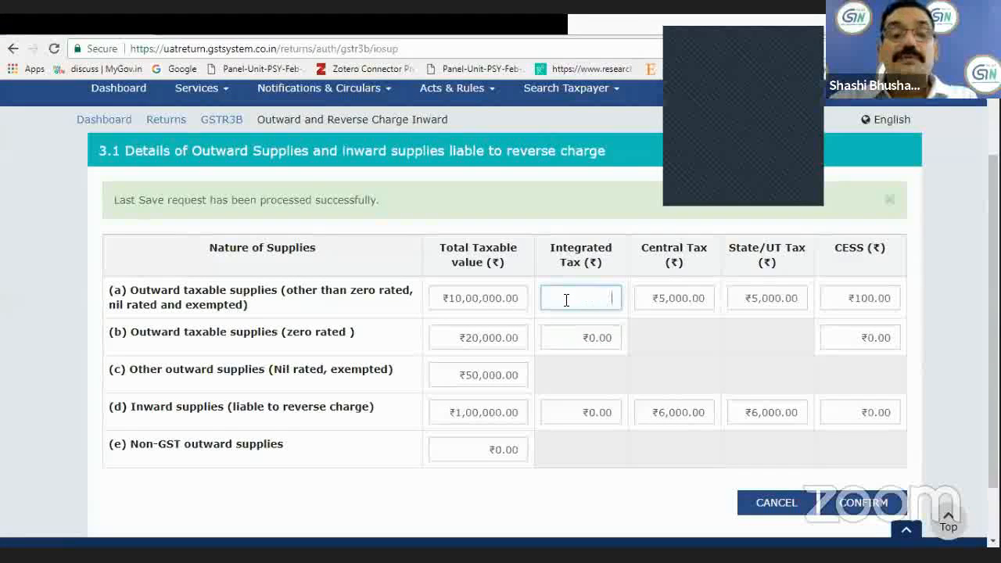
text(50)
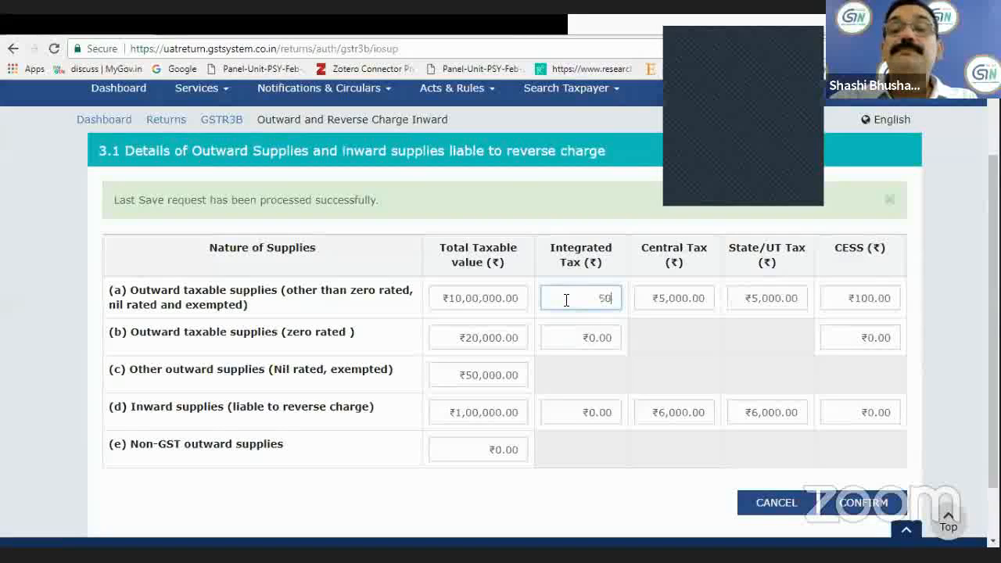
text(,000)
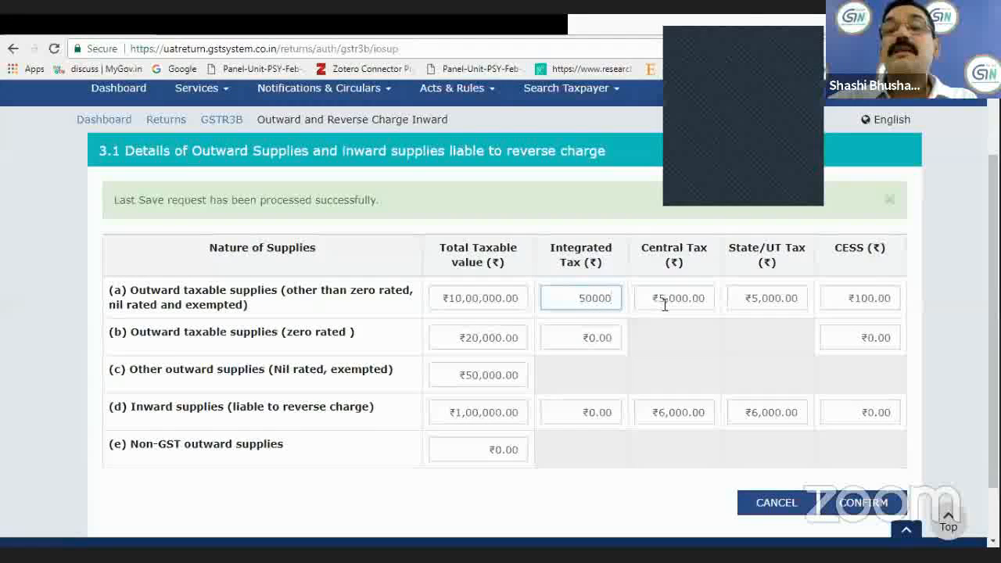
Set the central tax for the outward taxable supplies in row (a) to ₹70,000.
click(682, 301)
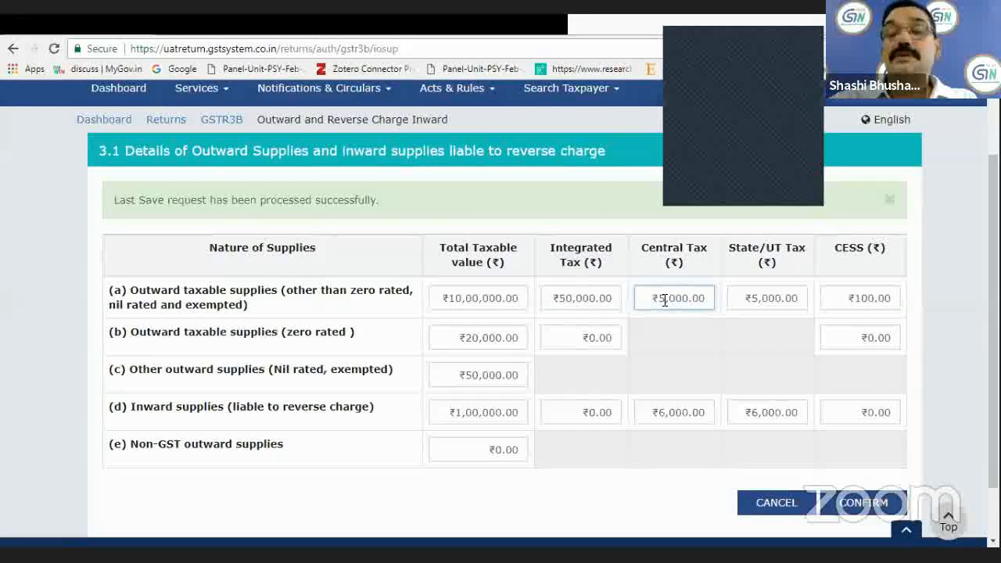
click(665, 300)
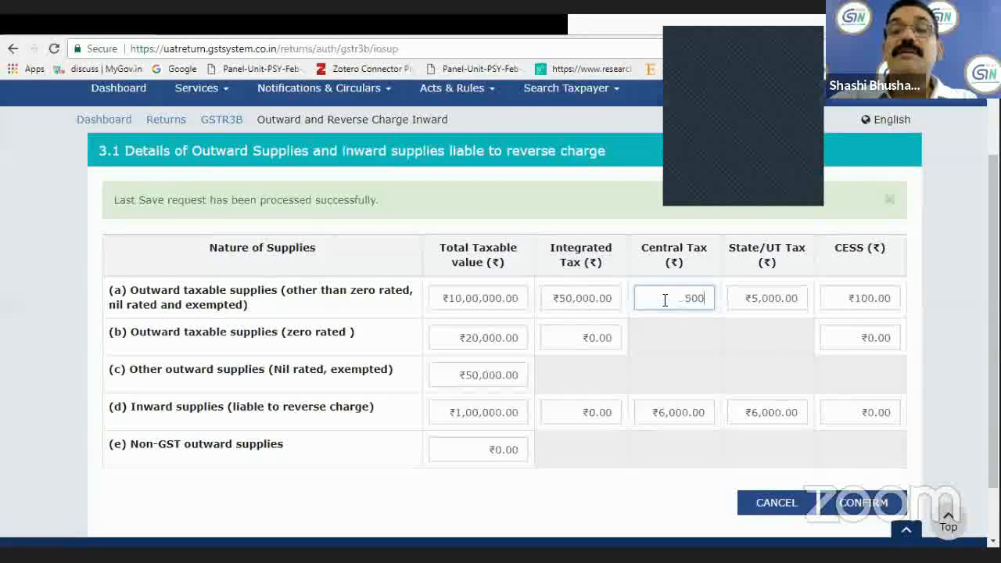
key(BackSpace)
key(BackSpace)
key(BackSpace)
key(BackSpace)
text(700)
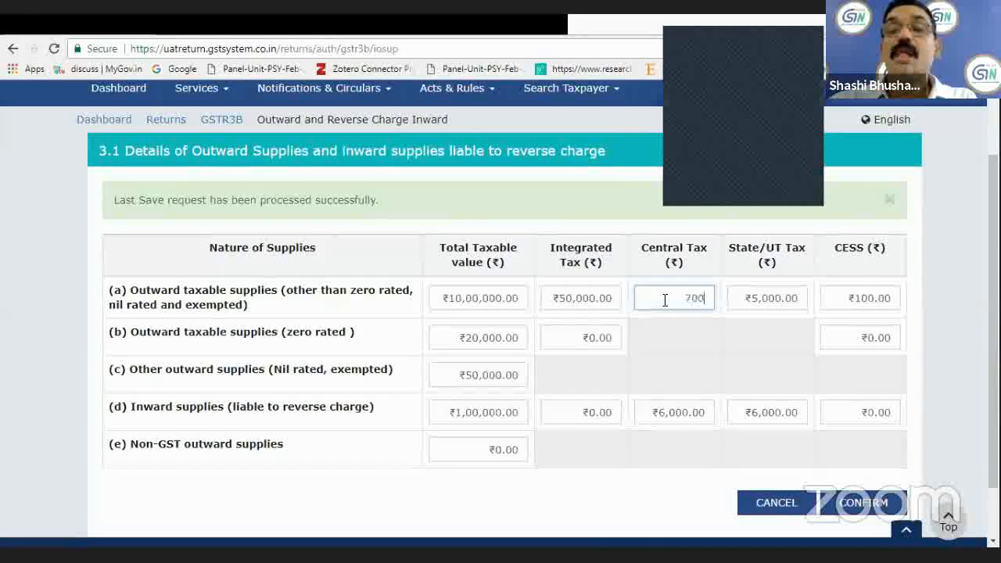
text(00)
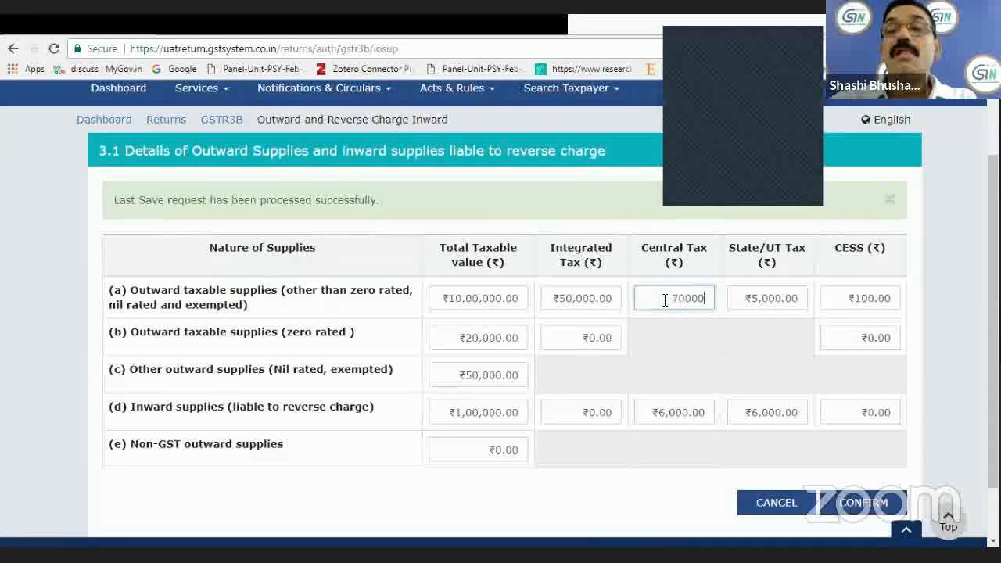
Set the State/UT tax for the outward taxable supplies in row (a) to ₹70,000.
click(757, 298)
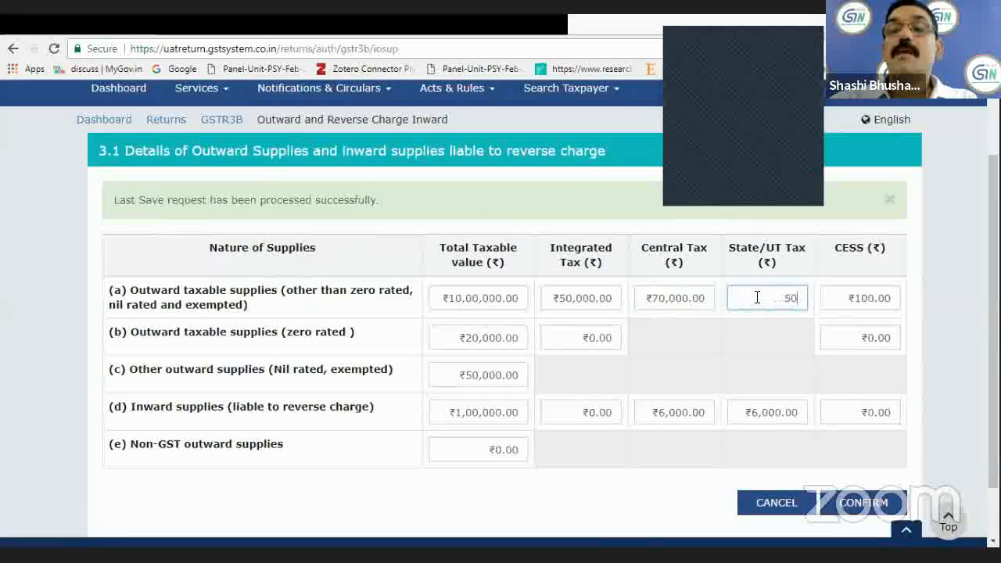
key(BackSpace)
key(BackSpace)
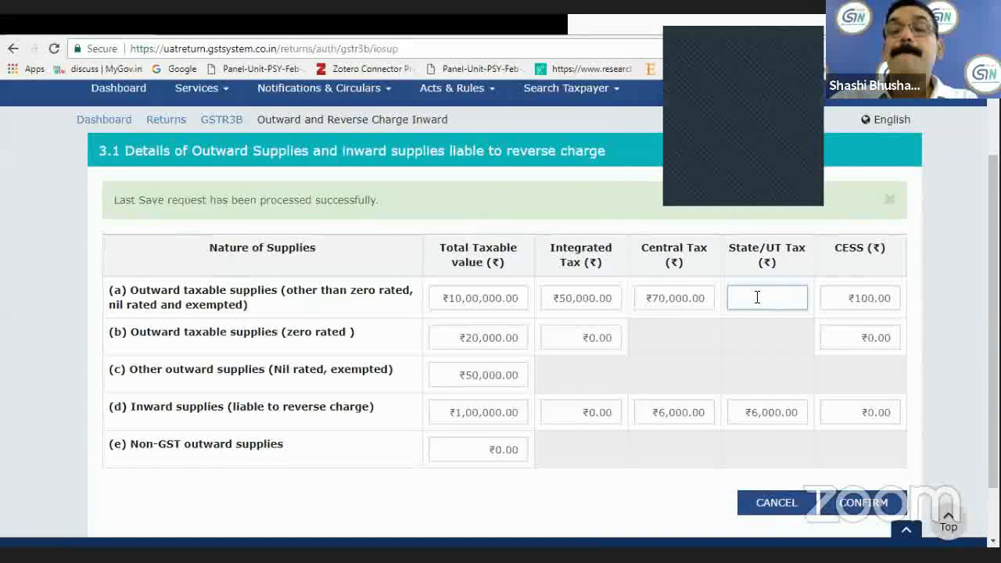
text(70000)
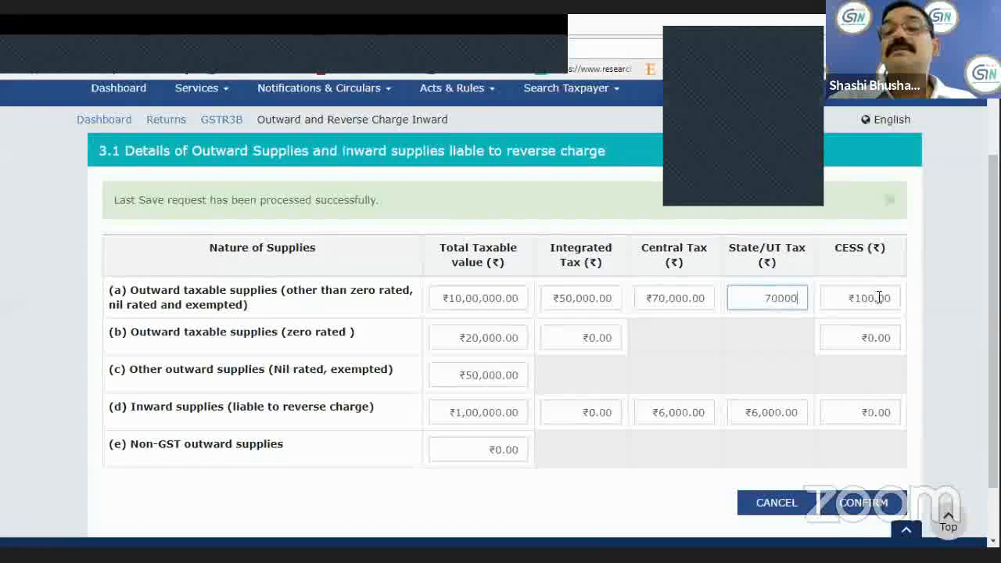
Set the CESS for the outward taxable supplies in row (a) to ₹1,000.
click(879, 298)
key(BackSpace)
key(BackSpace)
key(BackSpace)
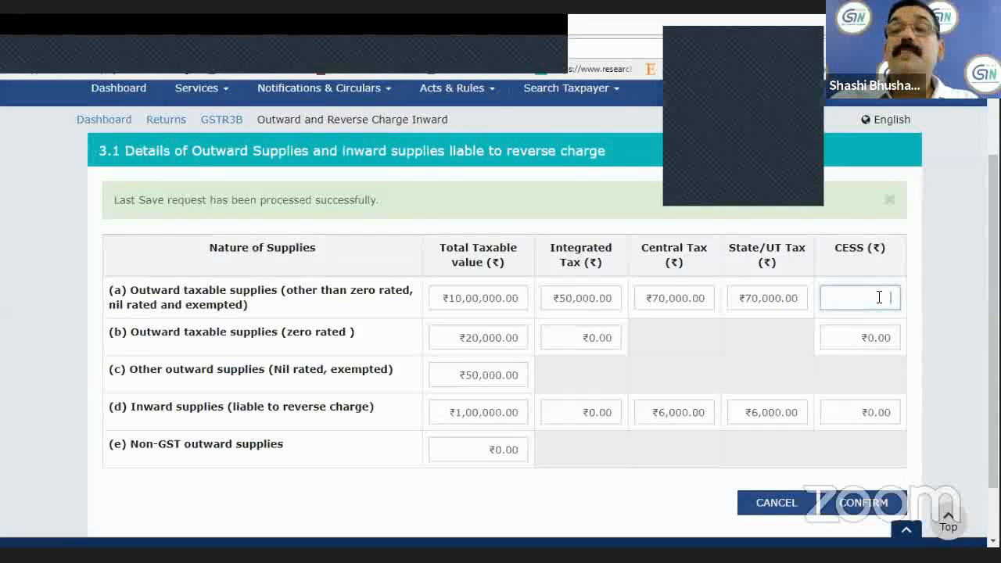
text(1000)
Set the total taxable value of zero rated outward supplies in row (b) to ₹2,00,000.
click(404, 349)
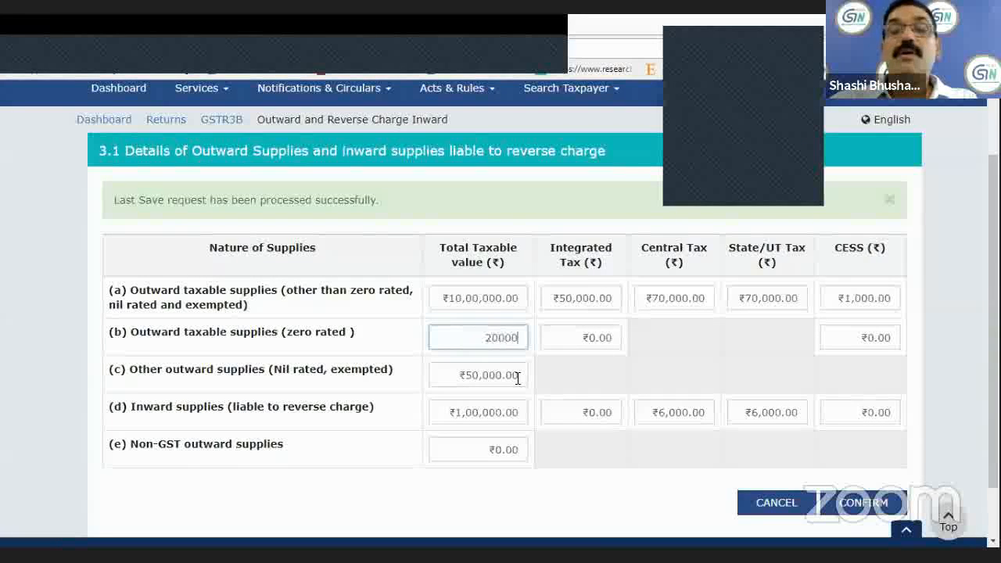
text(0)
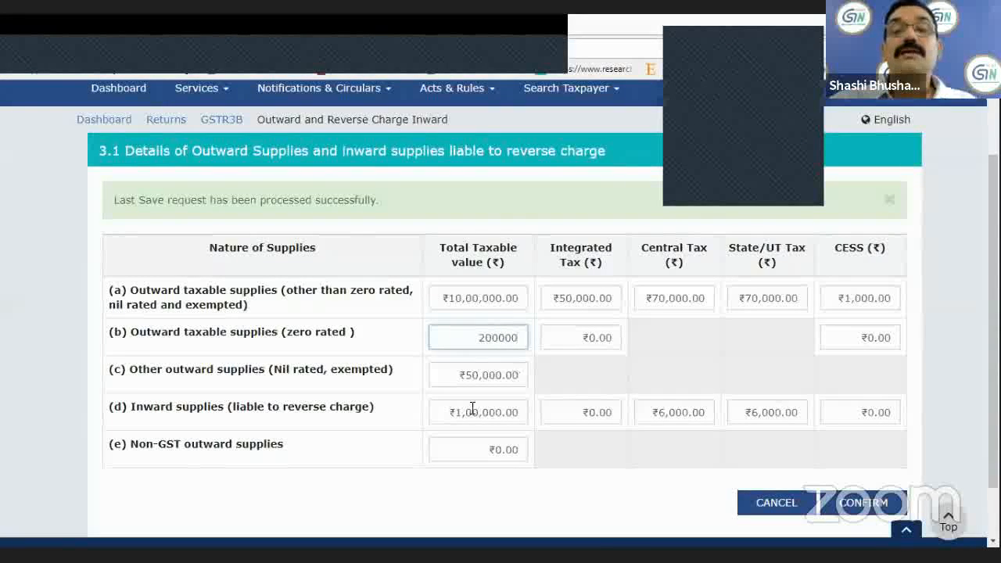
click(423, 390)
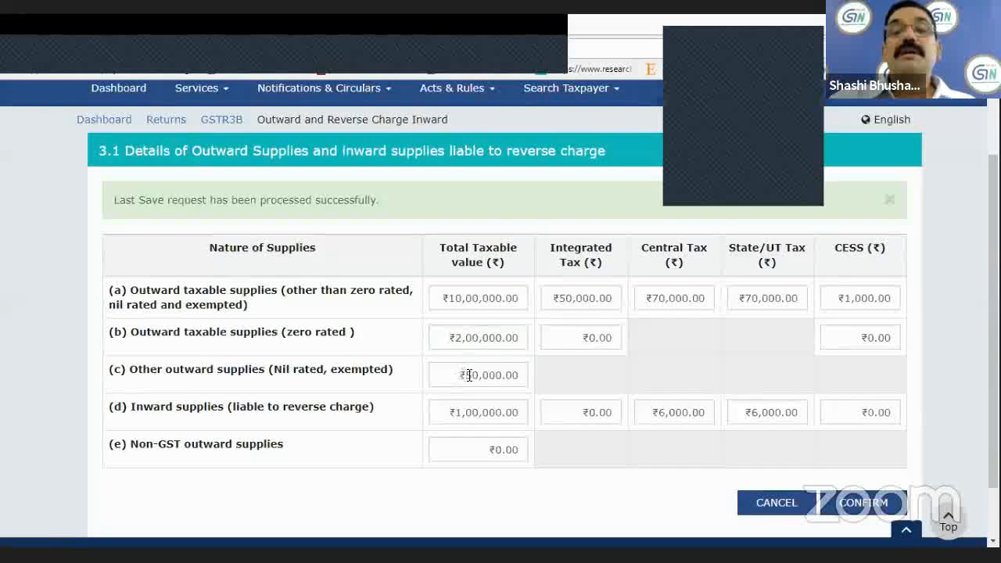
Set the total taxable value to ₹5,00,000 for nil rated and exempted outward supplies and ₹6,00,000 for non-GST outward supplies.
click(502, 375)
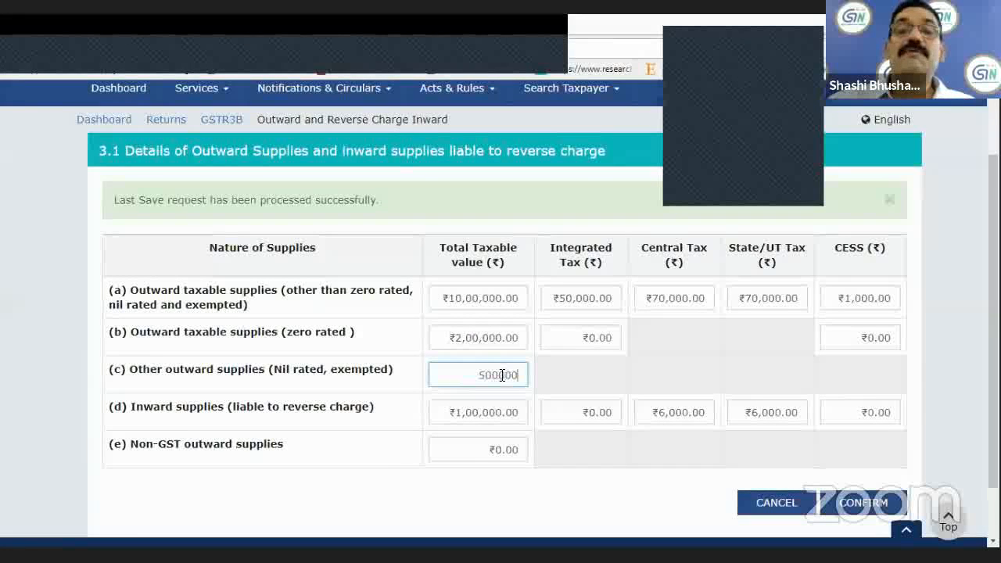
text(0)
click(474, 438)
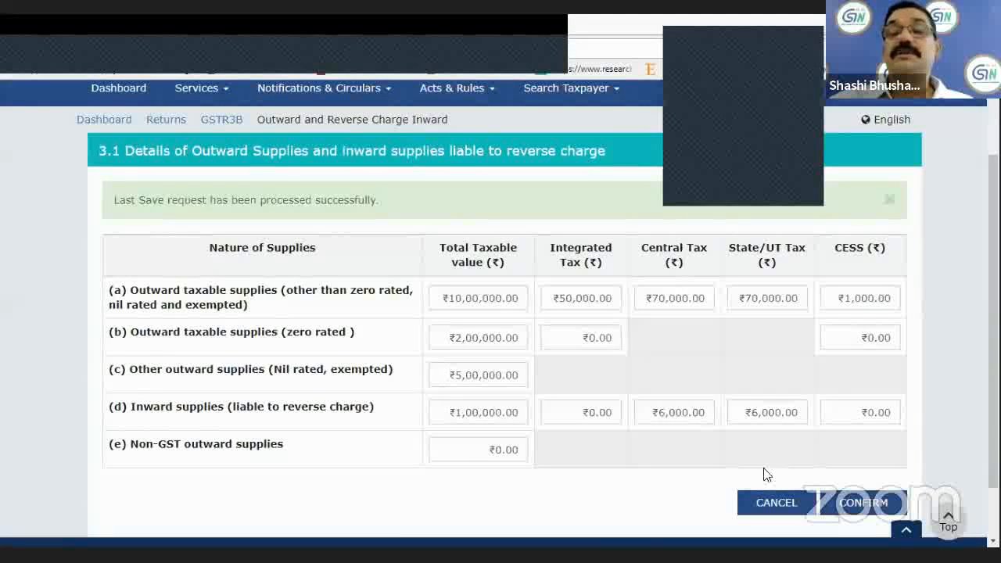
click(485, 450)
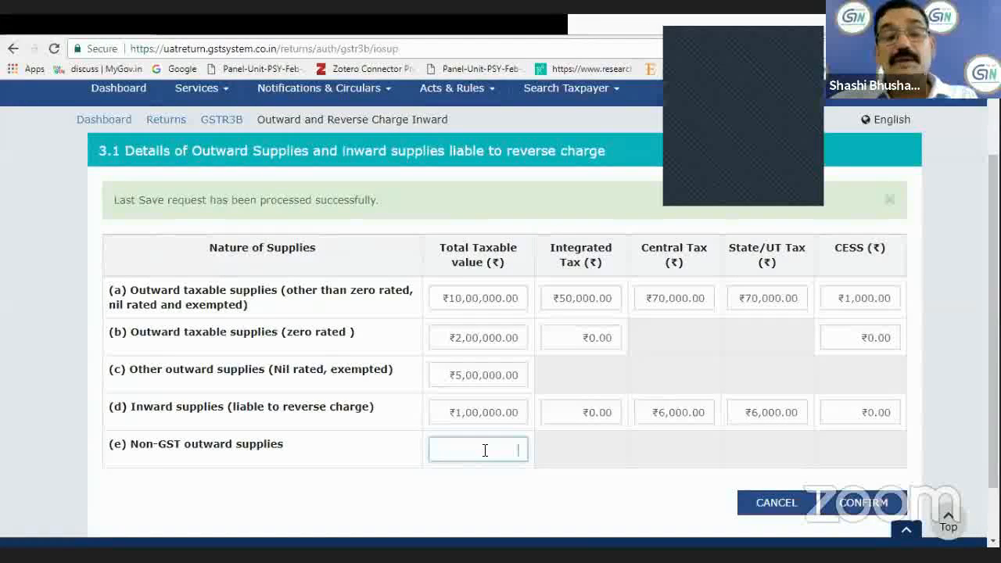
text(600000)
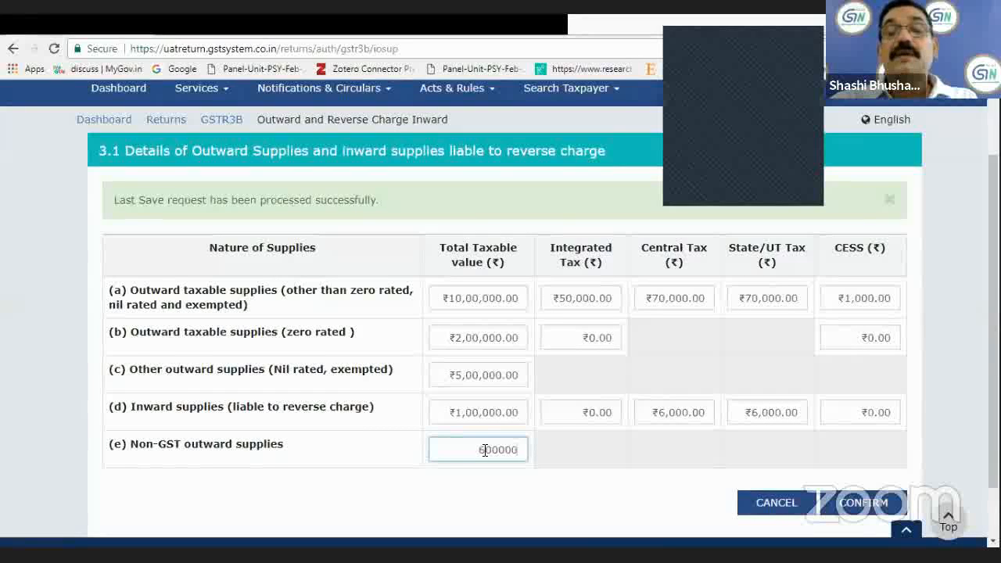
Confirm the section 3.1 entries and save the GSTR-3B return.
click(493, 505)
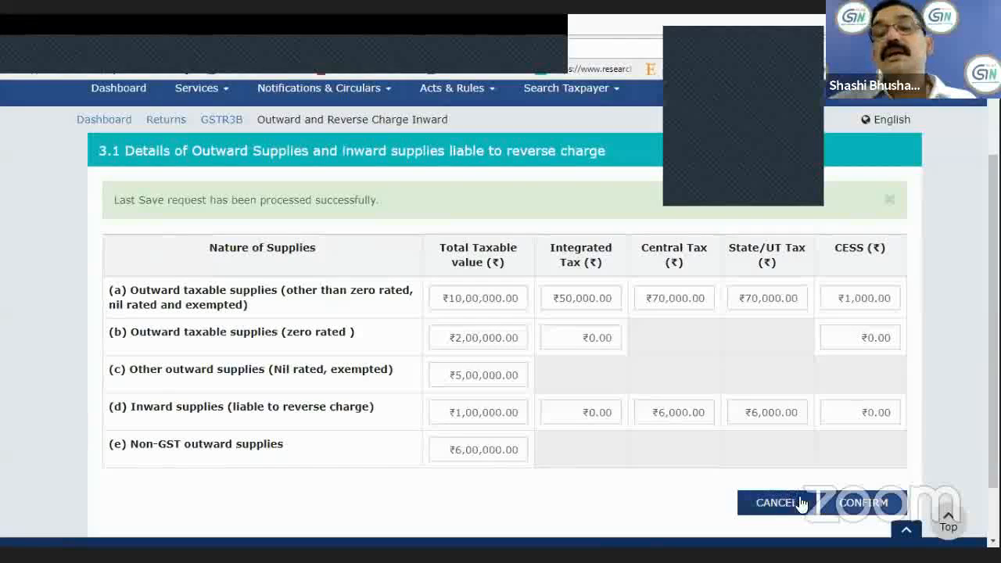
click(861, 503)
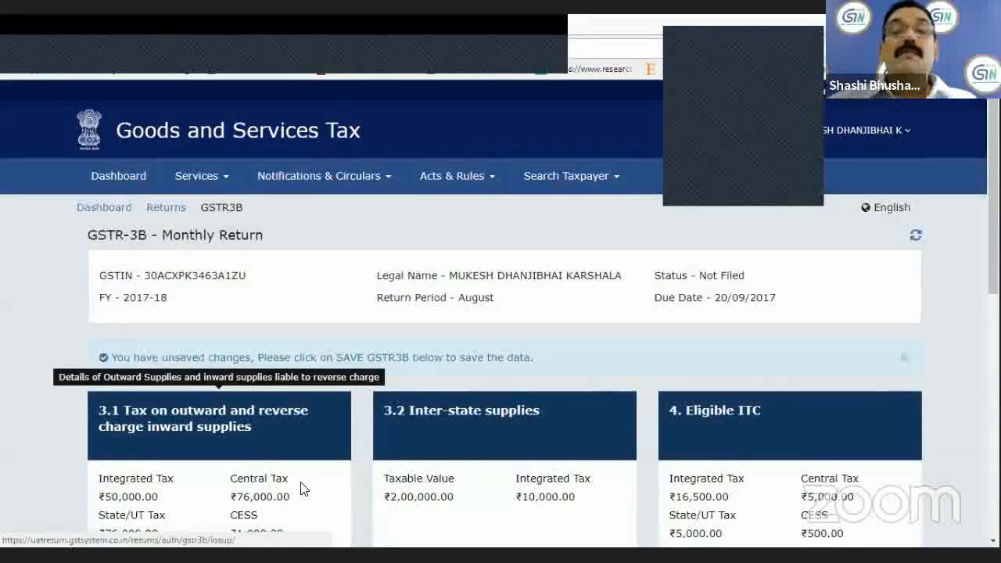
scroll(302, 488, down, 2)
scroll(304, 489, down, 2)
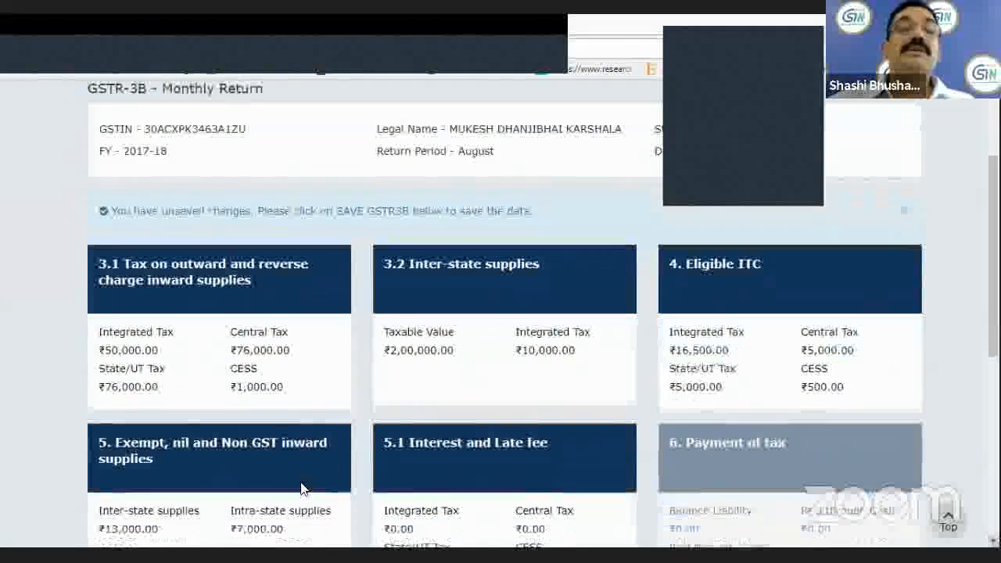
scroll(304, 489, down, 5)
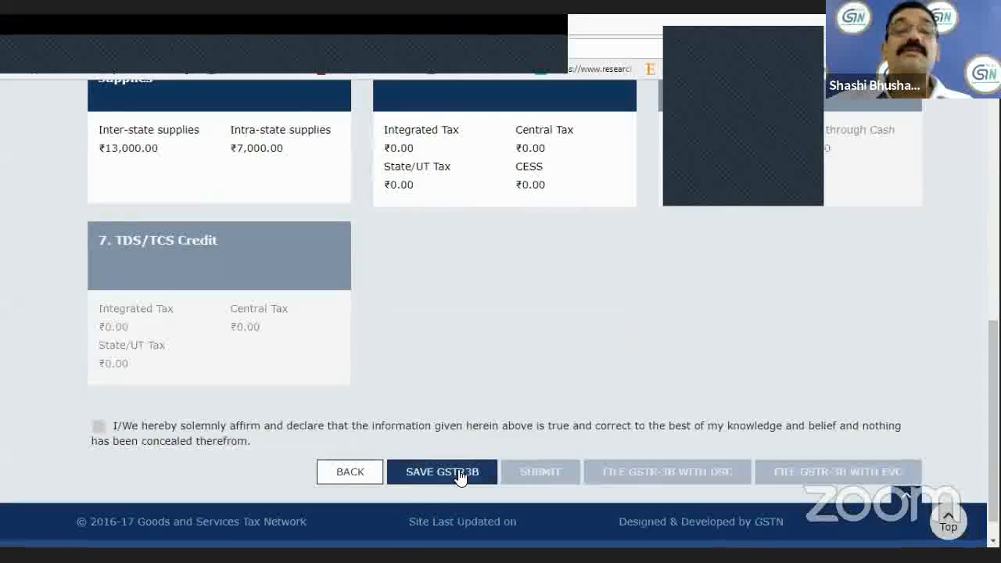
click(460, 475)
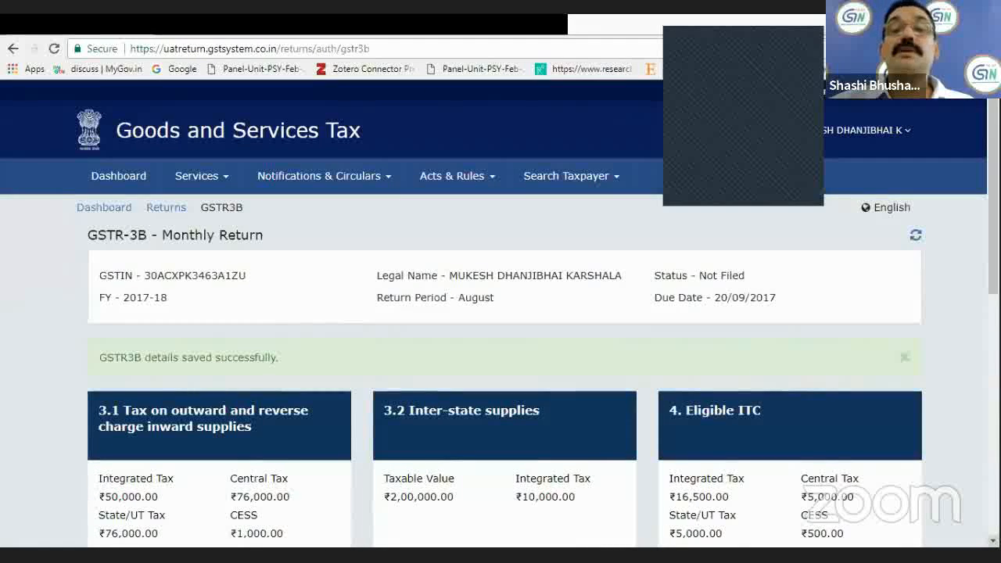
In section 3.2 Inter-state supplies, add a row for supplies to unregistered persons with 10 - Bihar as place of supply.
scroll(497, 269, down, 2)
click(498, 270)
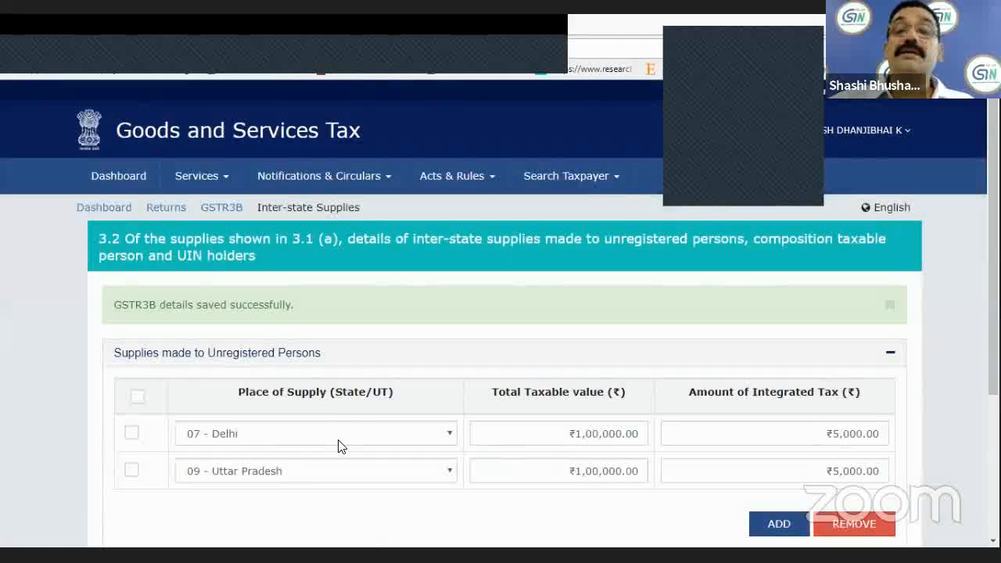
scroll(501, 313, down, 2)
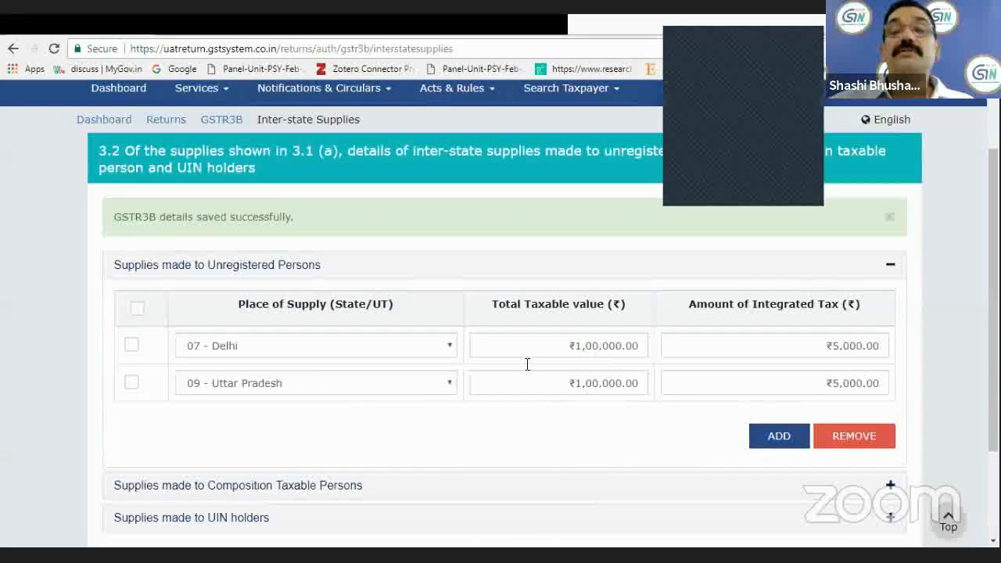
click(758, 420)
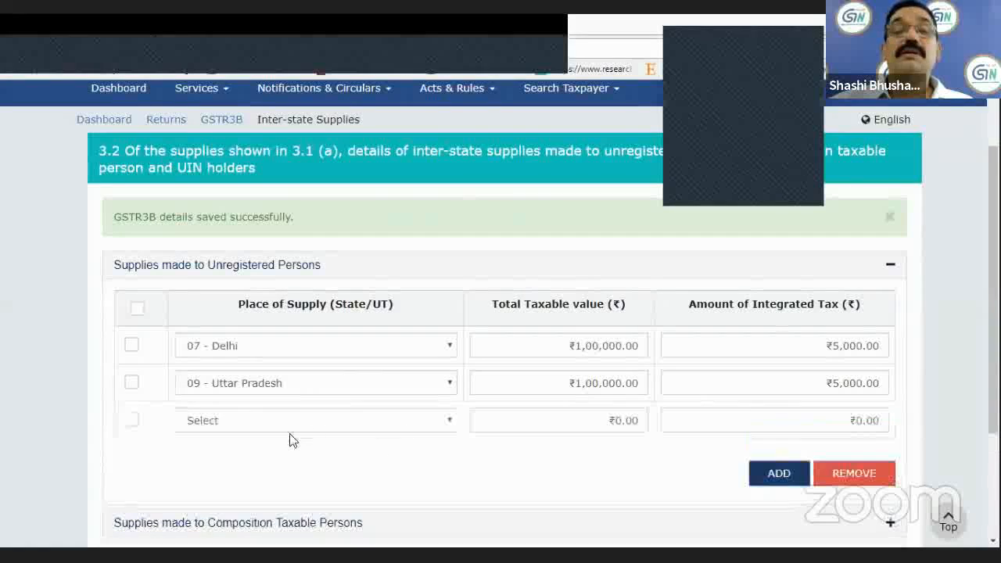
click(446, 426)
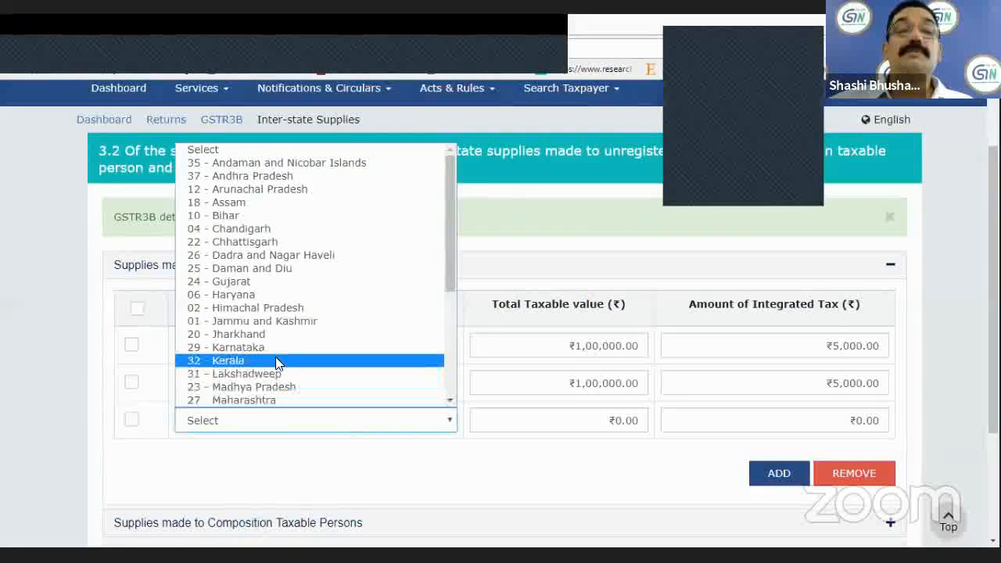
click(250, 295)
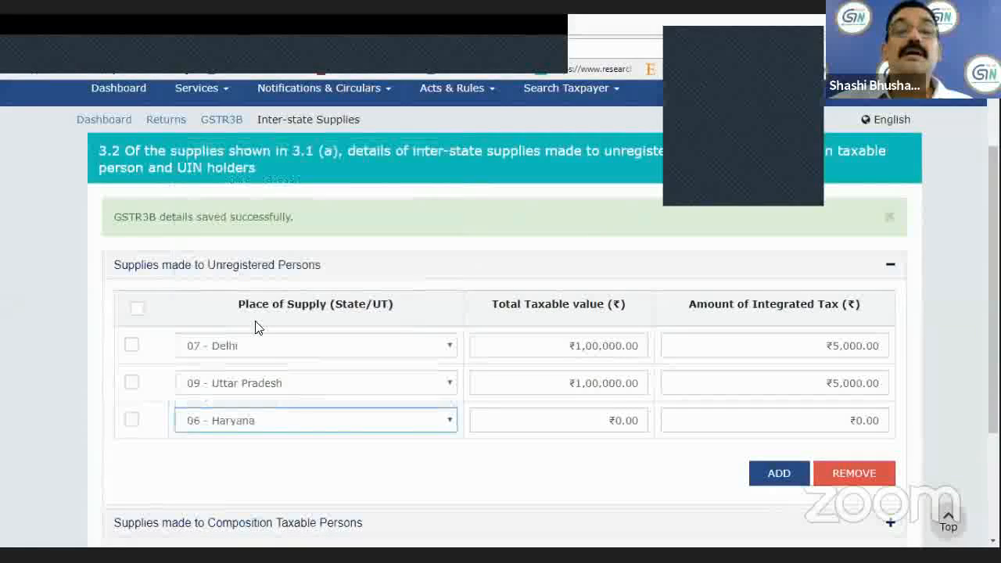
click(443, 420)
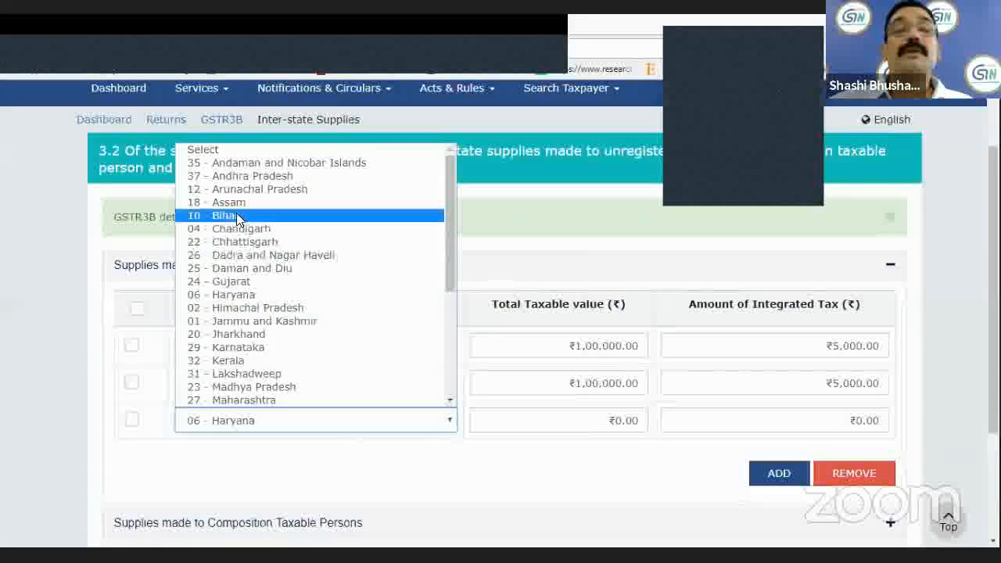
click(286, 216)
Set the Bihar row's total taxable value to ₹2,00,000 and its integrated tax to ₹50,000.
click(600, 423)
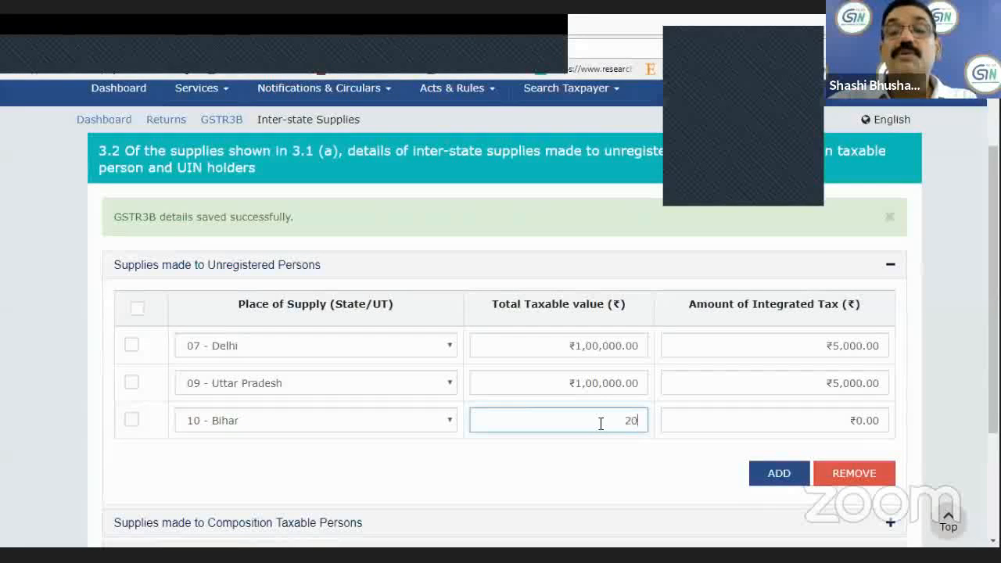
text(2,00,000)
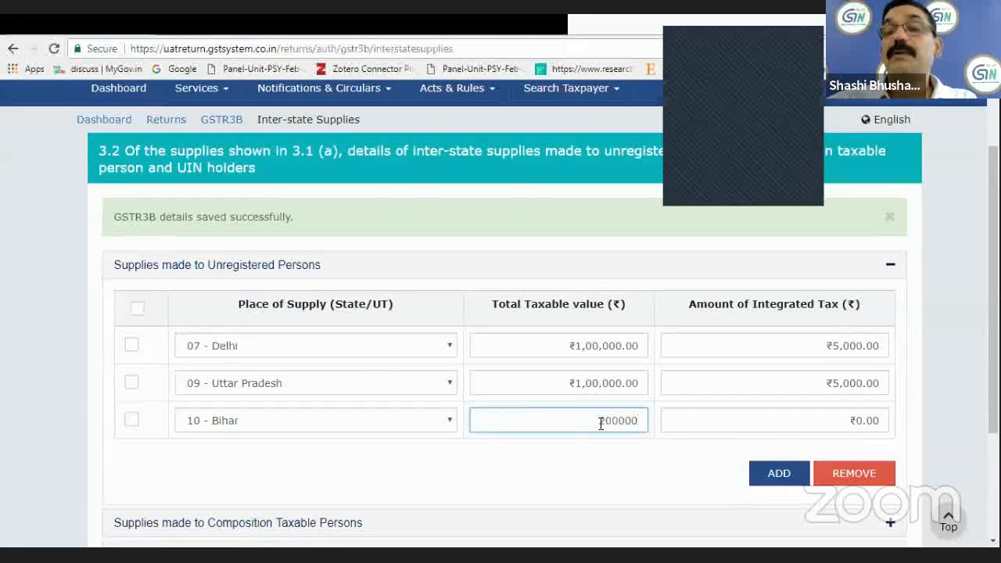
click(841, 419)
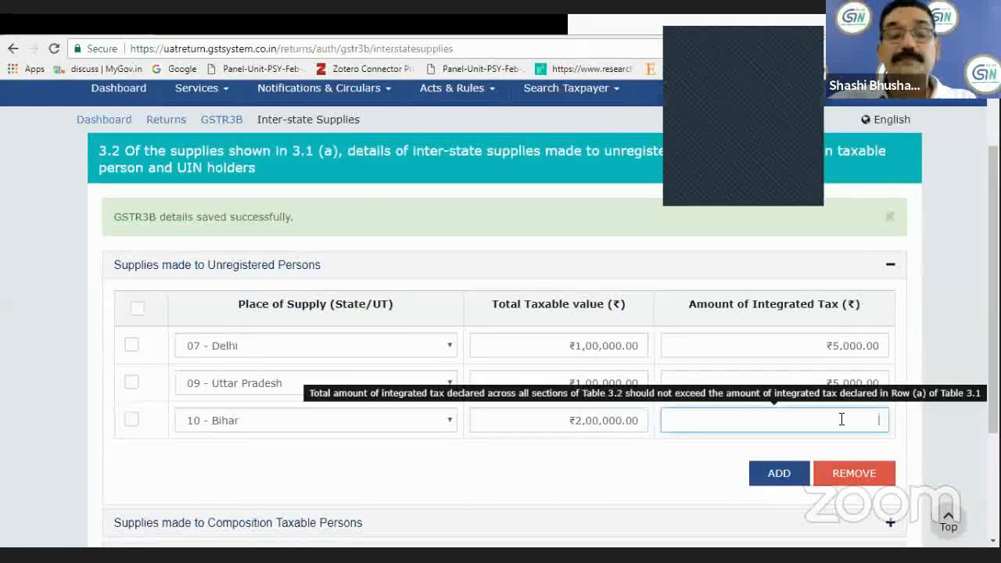
text(50000)
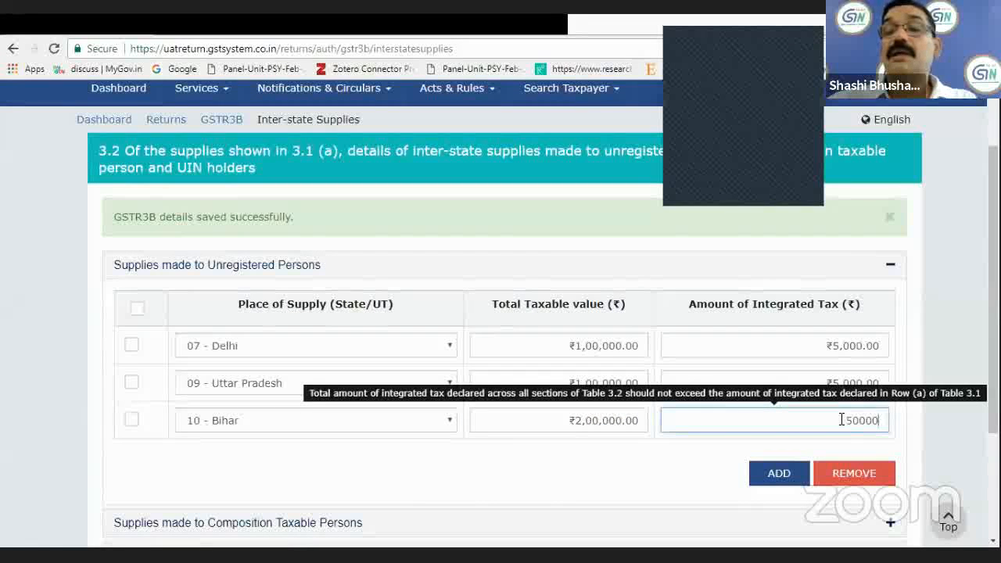
click(875, 476)
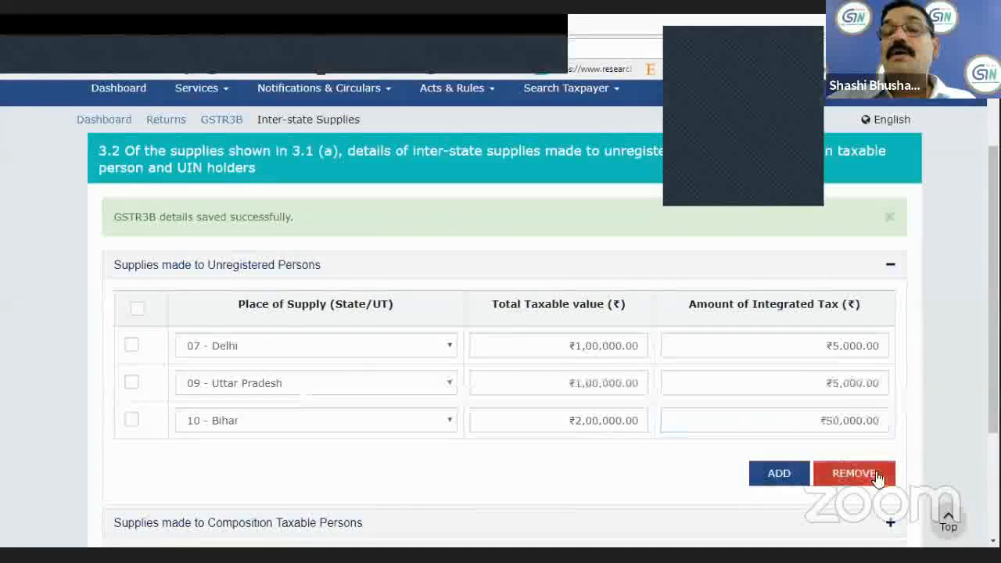
Confirm the section 3.2 inter-state supplies and try to save the GSTR-3B return.
scroll(719, 413, down, 2)
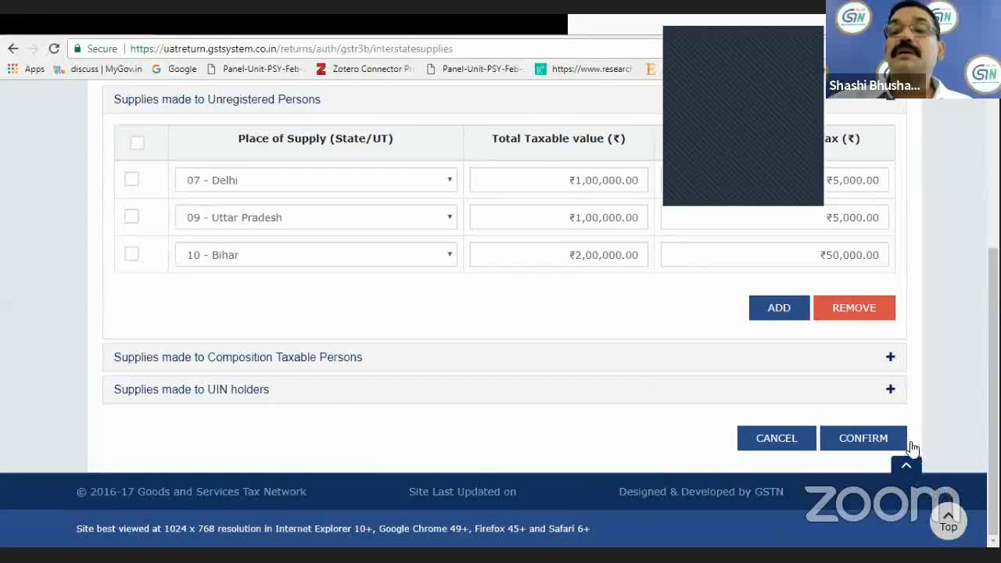
click(863, 442)
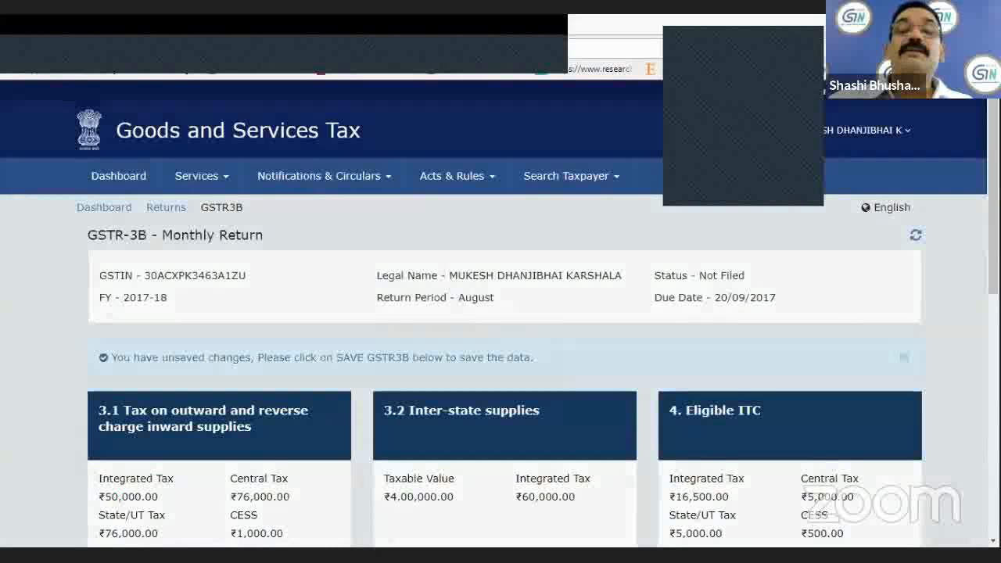
scroll(501, 313, down, 3)
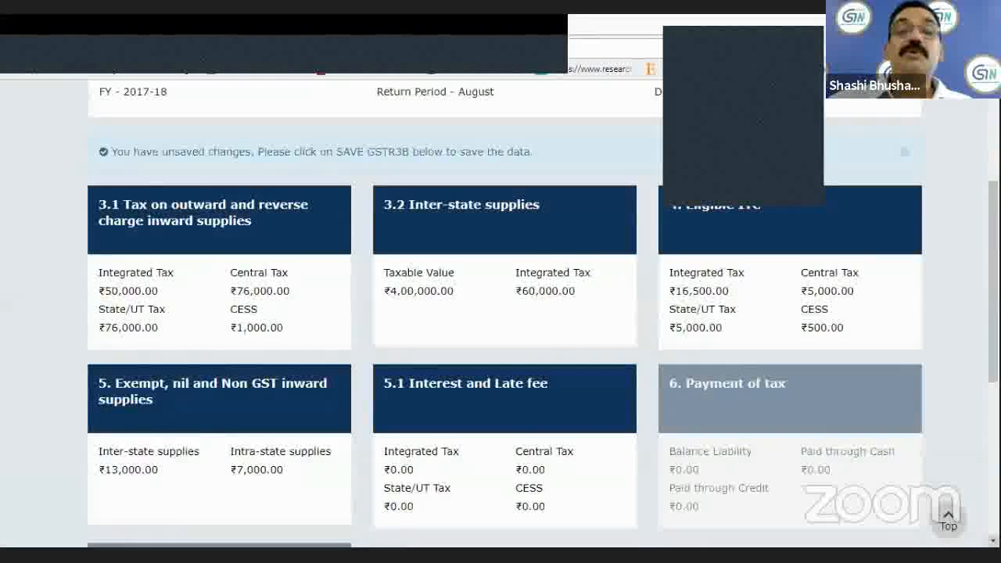
scroll(501, 313, down, 5)
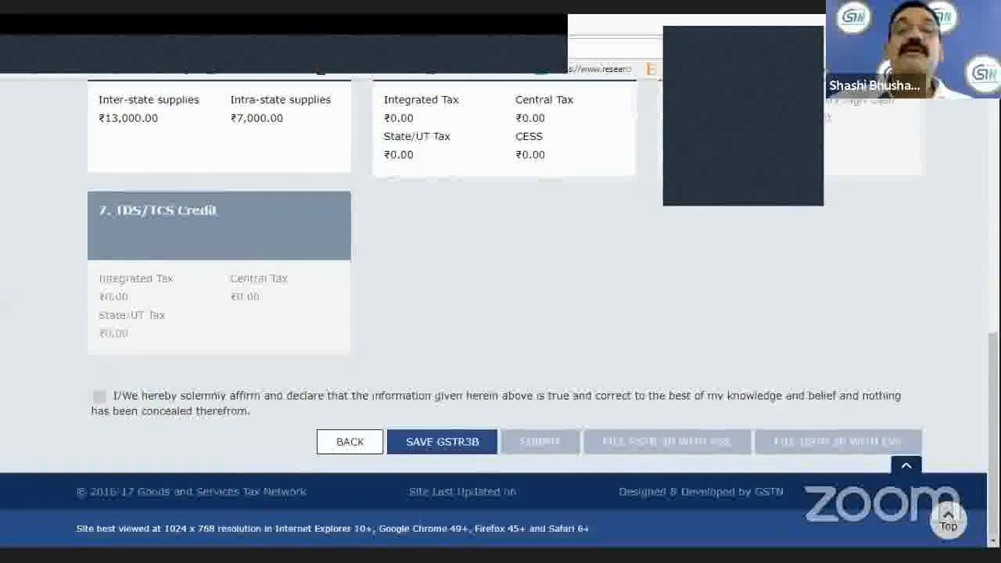
click(906, 464)
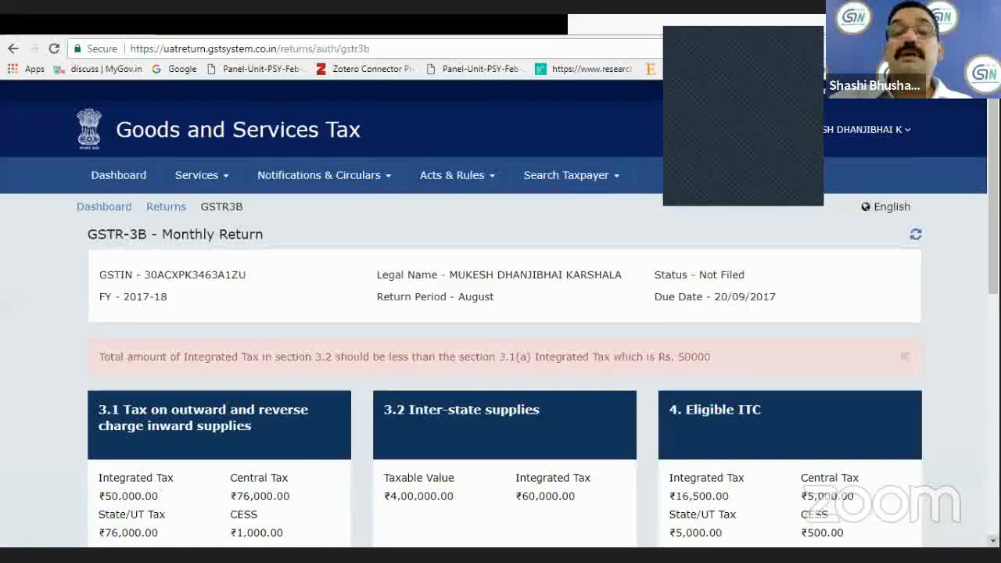
Open section 4 Eligible ITC and set the integrated tax for inward supplies from ISD to ₹50,000.
scroll(708, 371, down, 1)
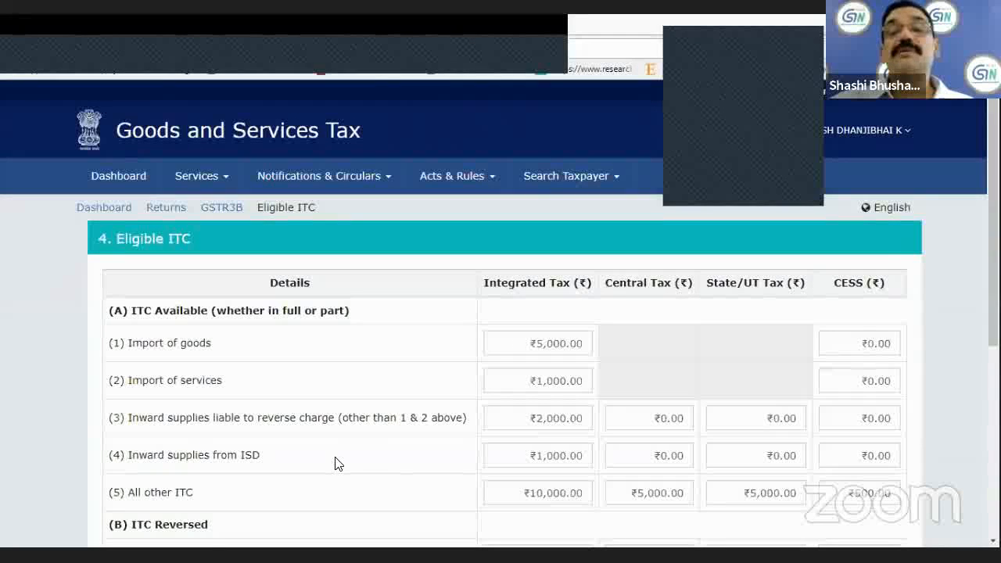
click(587, 459)
key(BackSpace)
key(BackSpace)
key(BackSpace)
key(BackSpace)
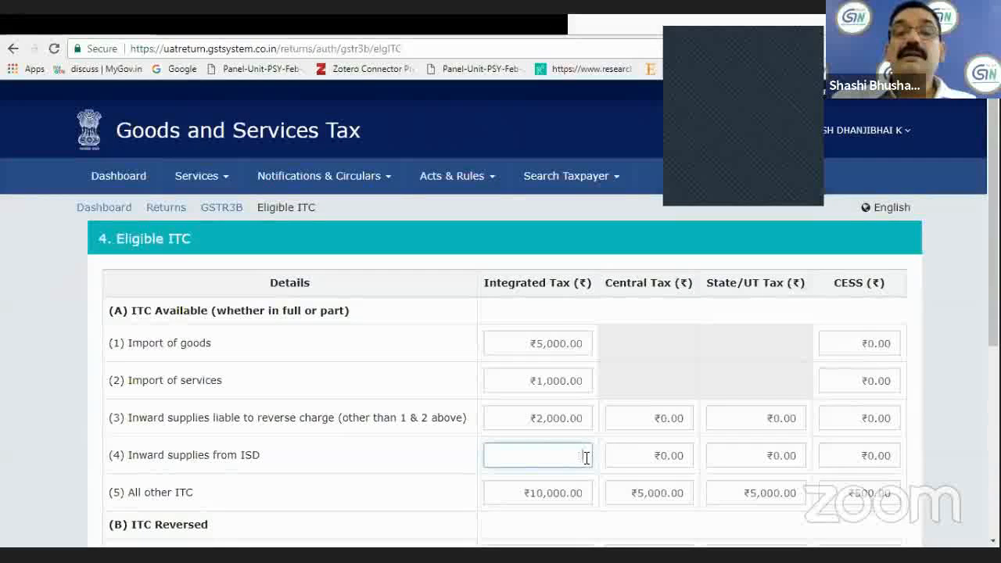
text(50000)
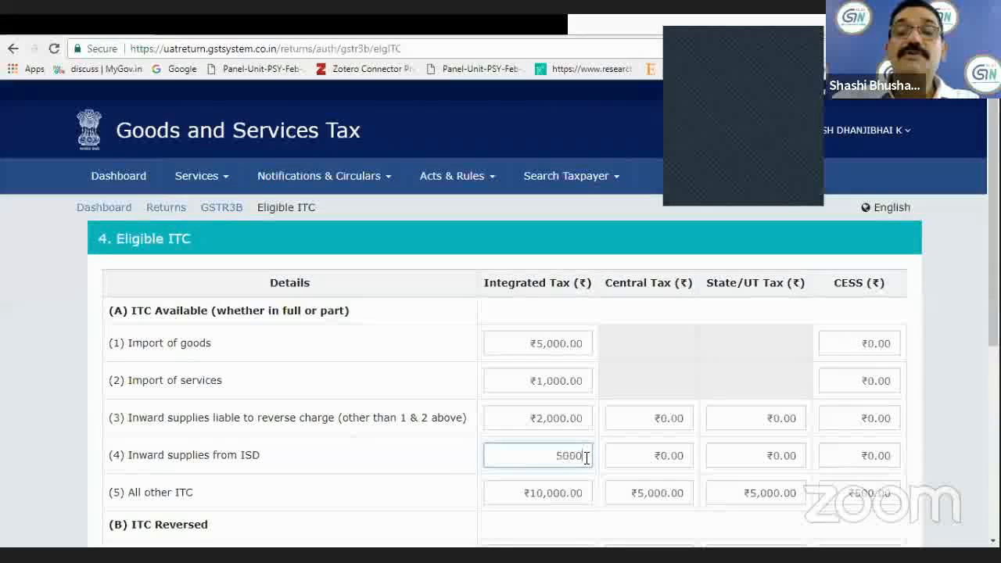
Set both the central tax and the State/UT tax for inward supplies from ISD to ₹60,000.
click(640, 456)
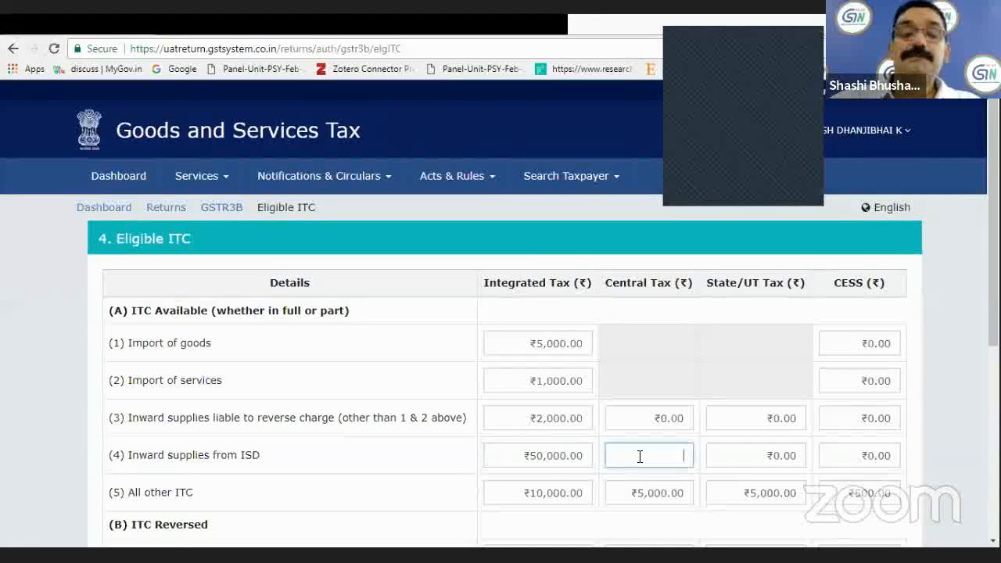
text(60000)
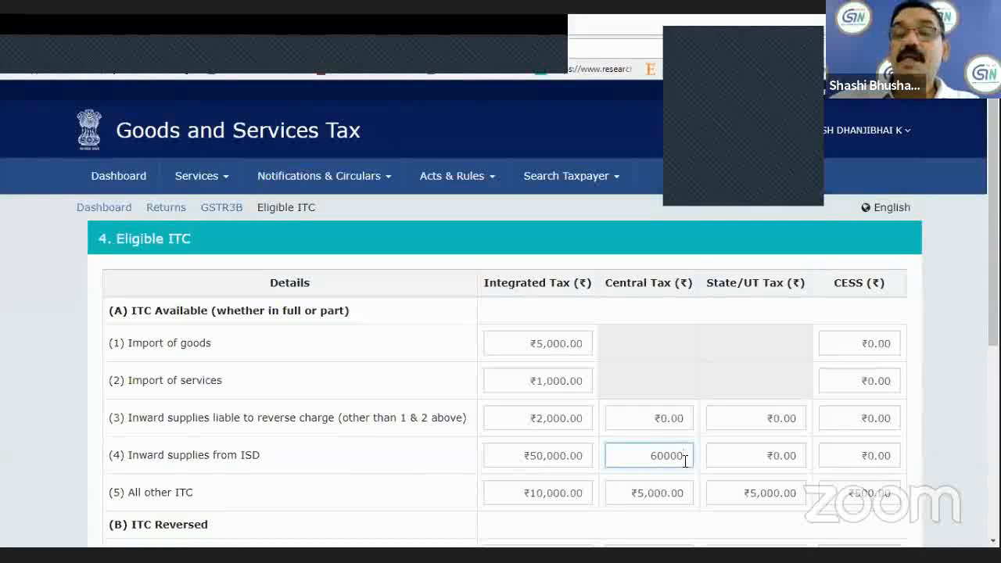
click(733, 458)
text(600000)
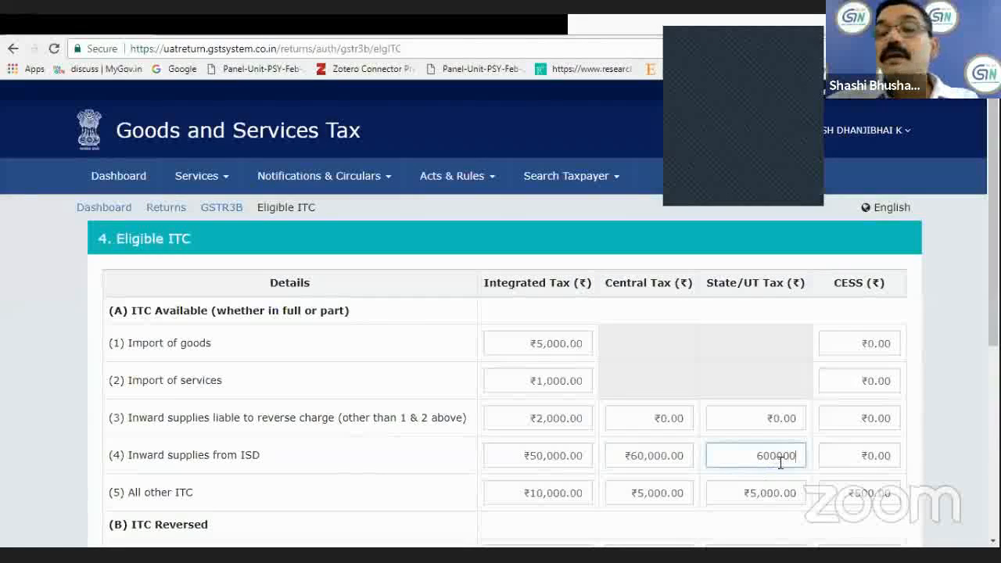
key(BackSpace)
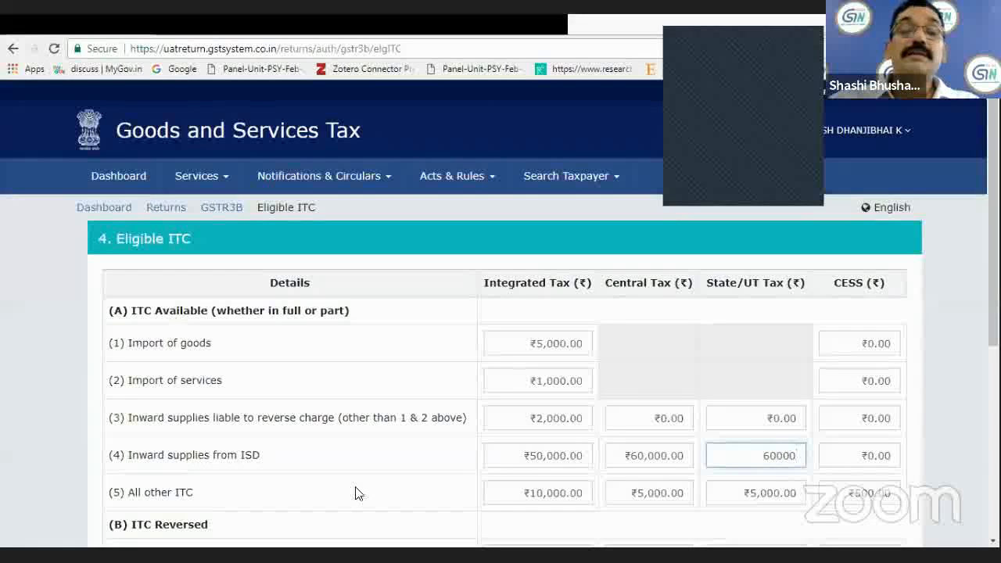
click(574, 512)
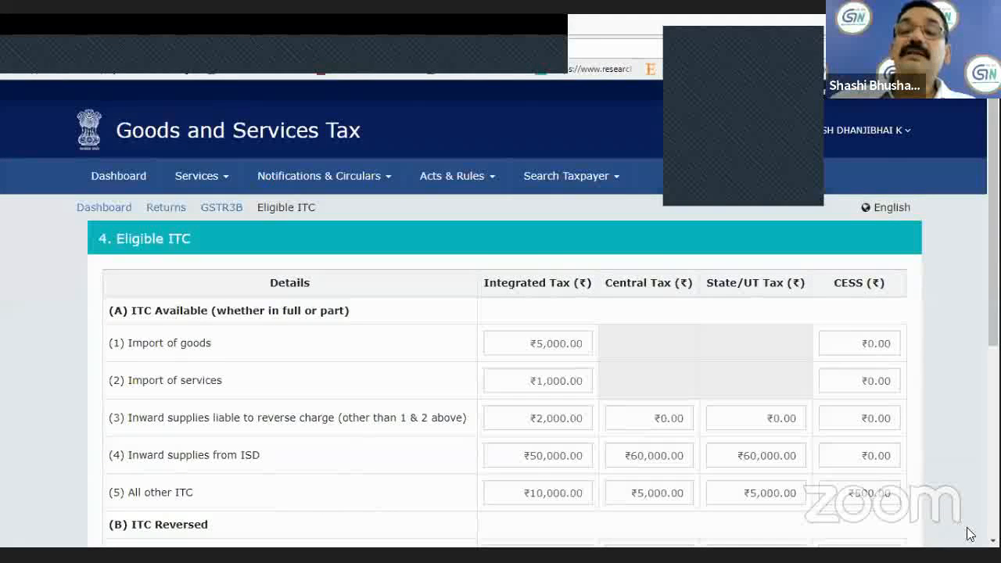
Under ITC Reversed, set the integrated tax as per Rule 42 & 43 of CGST/SGST rules to ₹50,000.
scroll(991, 539, down, 1)
scroll(991, 539, down, 1)
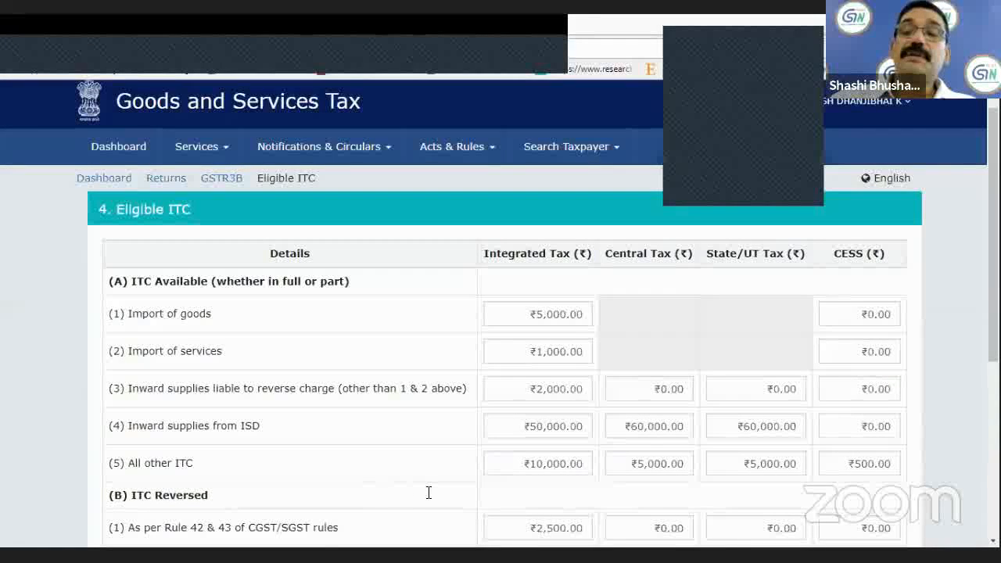
scroll(501, 313, down, 1)
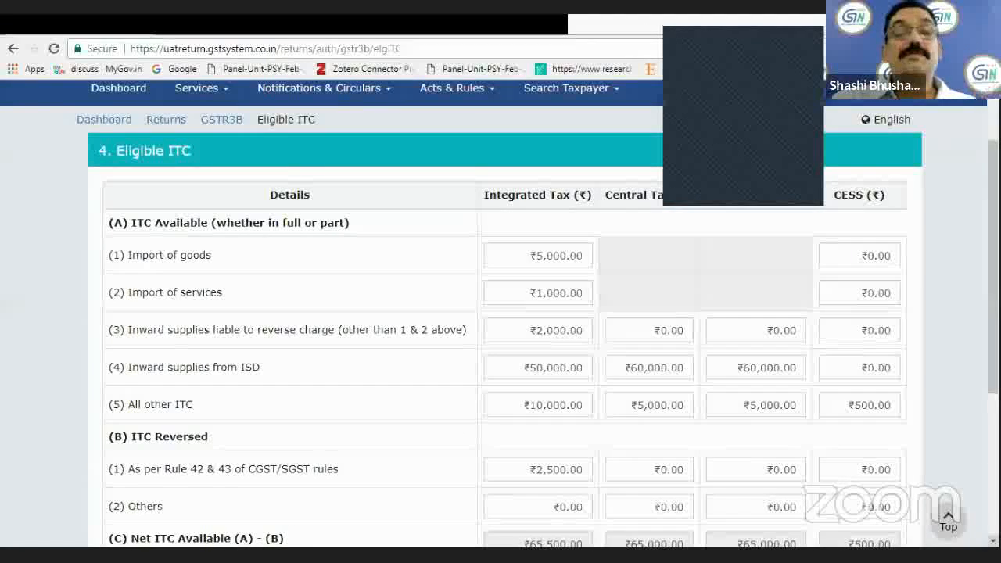
scroll(501, 313, down, 1)
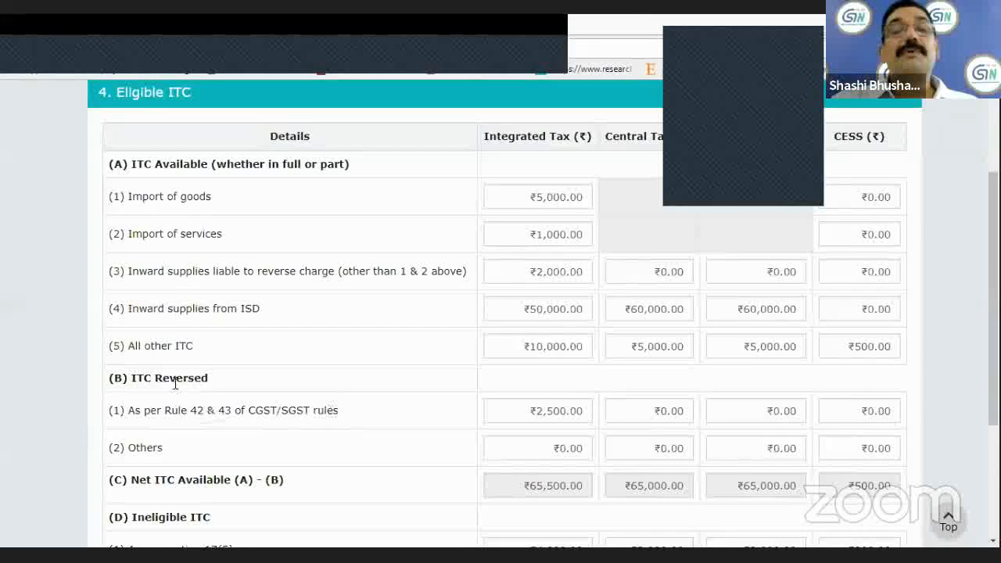
click(529, 412)
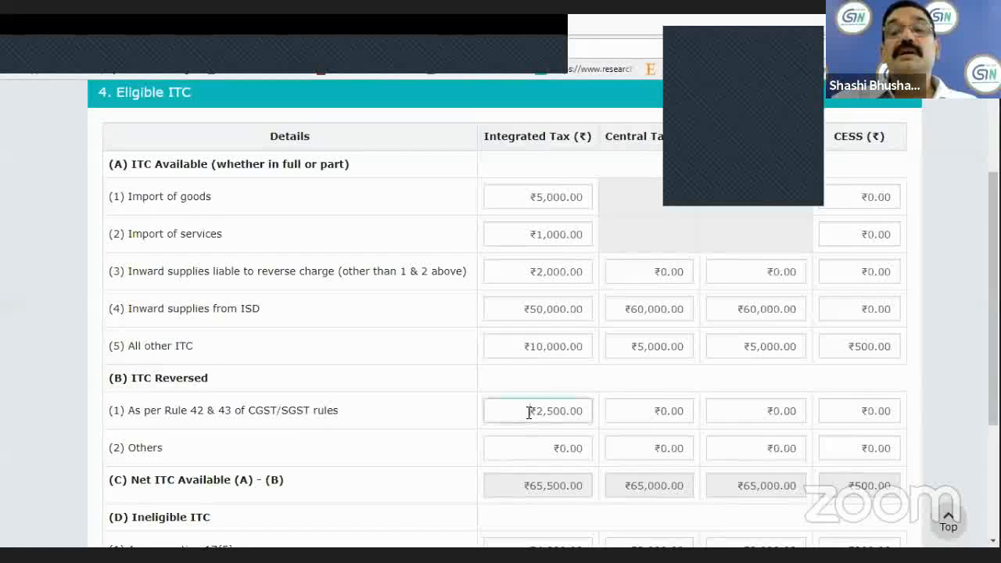
click(529, 412)
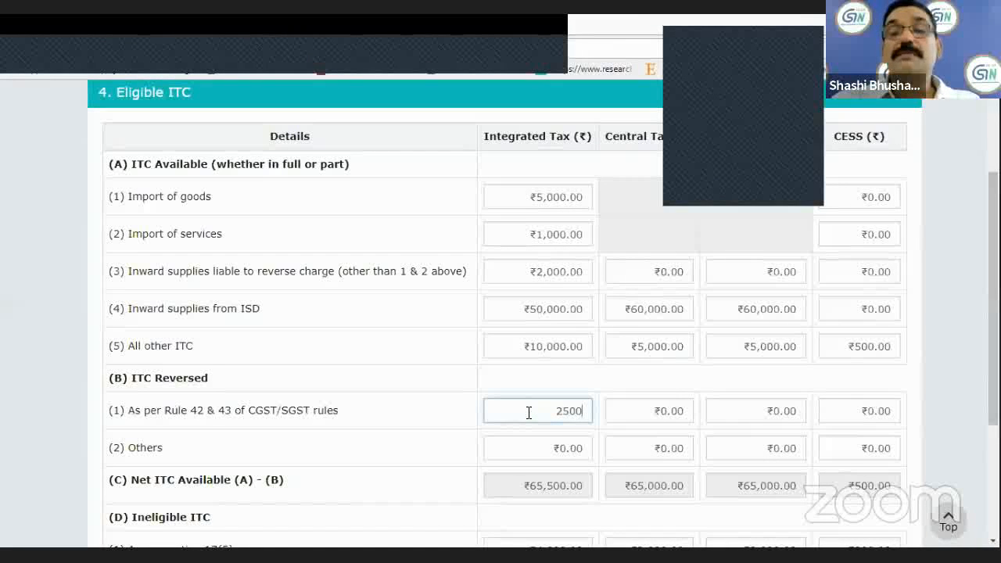
key(BackSpace)
key(BackSpace)
key(BackSpace)
key(BackSpace)
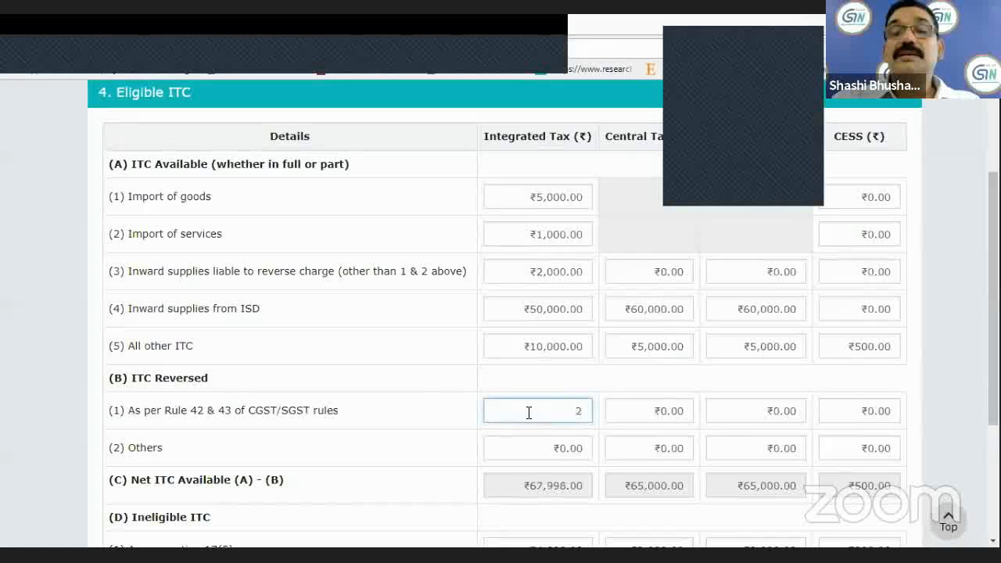
text(50,00)
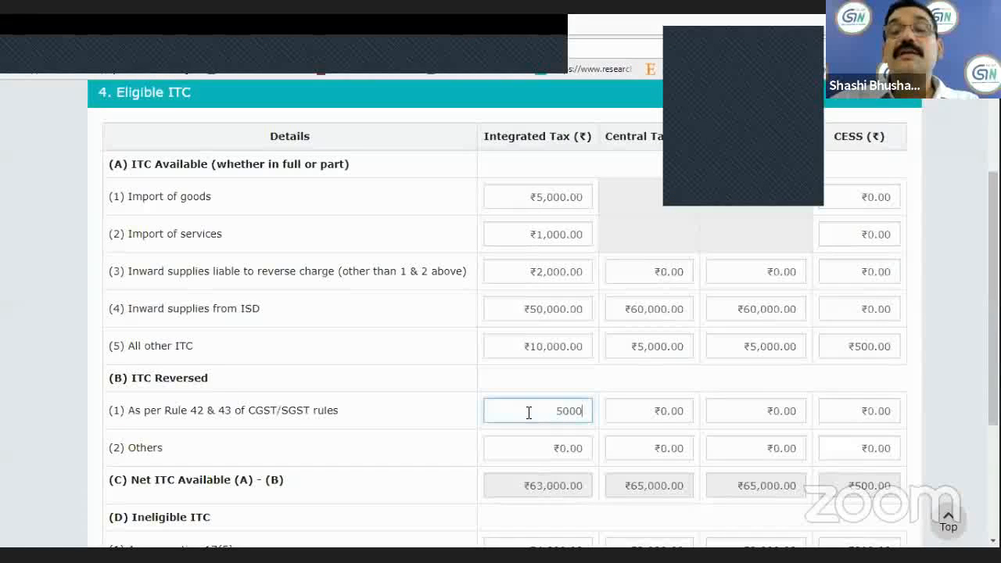
text(0)
Set both the central tax and the State/UT tax reversed as per Rule 42 & 43 to ₹40,000.
click(639, 410)
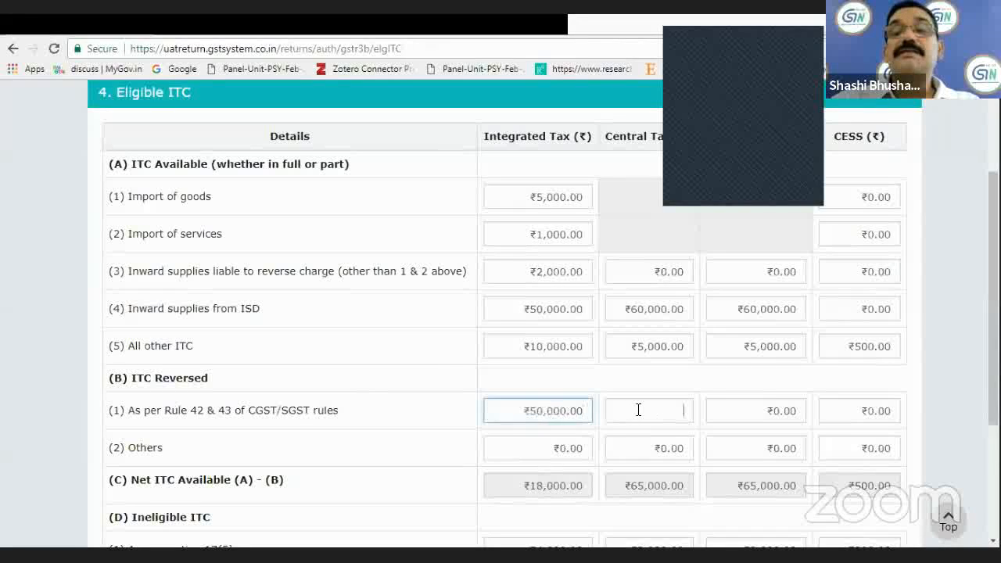
text(40000)
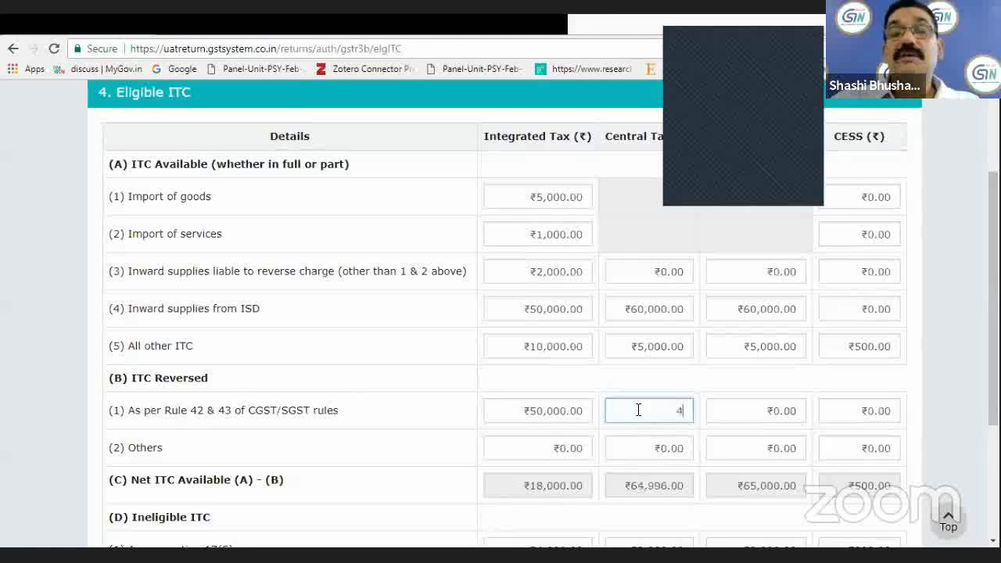
click(757, 413)
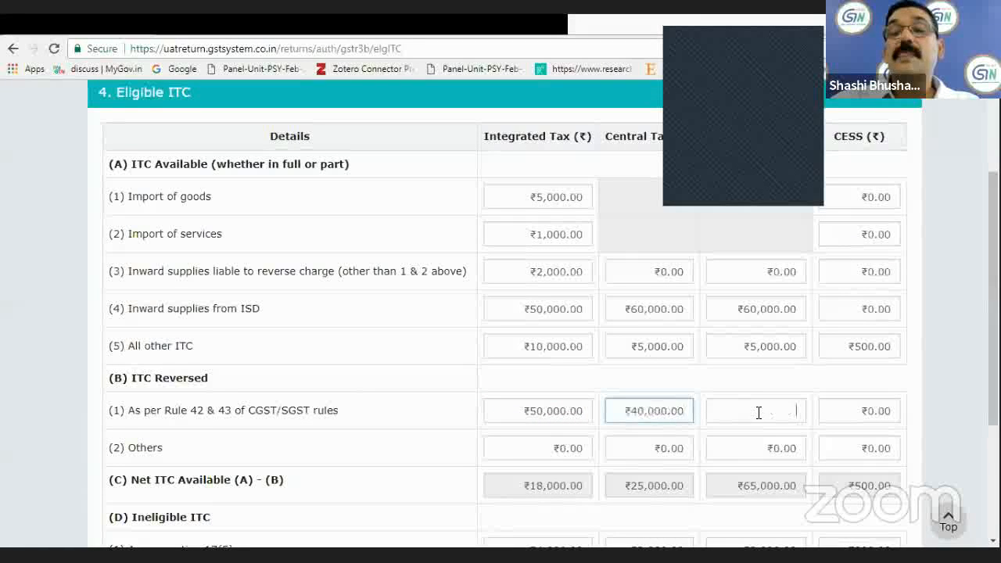
text(400000)
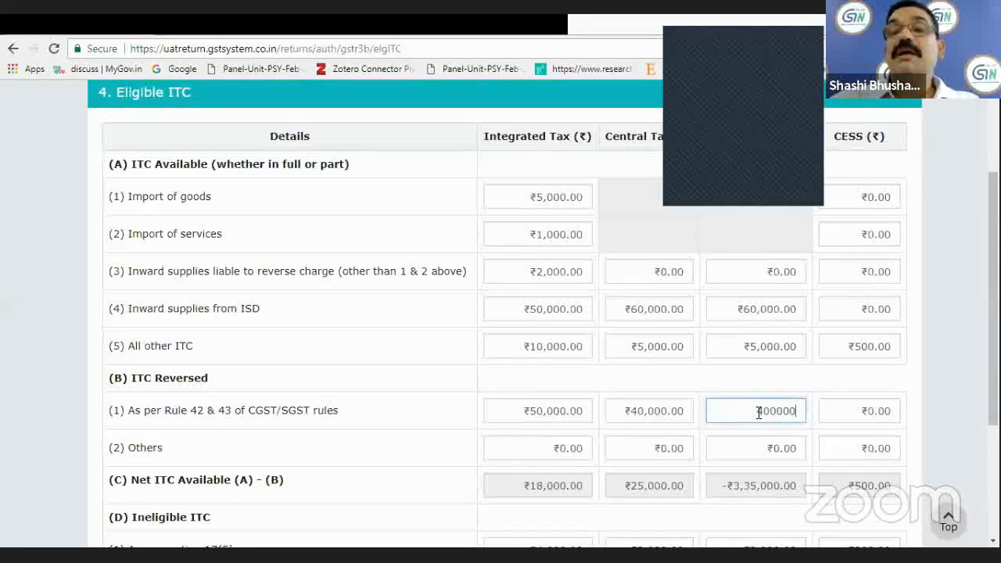
key(BackSpace)
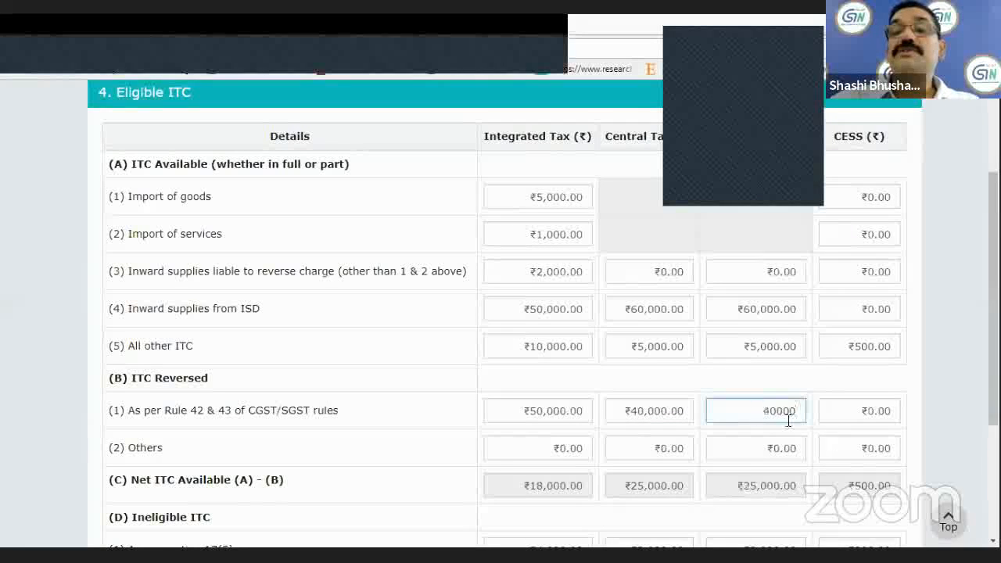
click(854, 420)
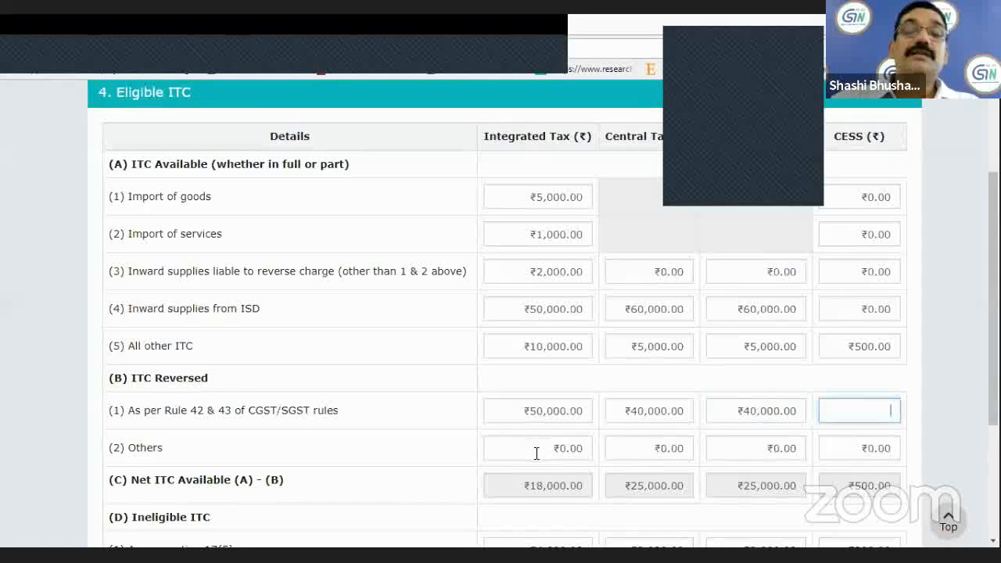
In the Others row of ITC Reversed, set the integrated, central and State/UT tax to ₹2,000 each.
click(537, 452)
text(2)
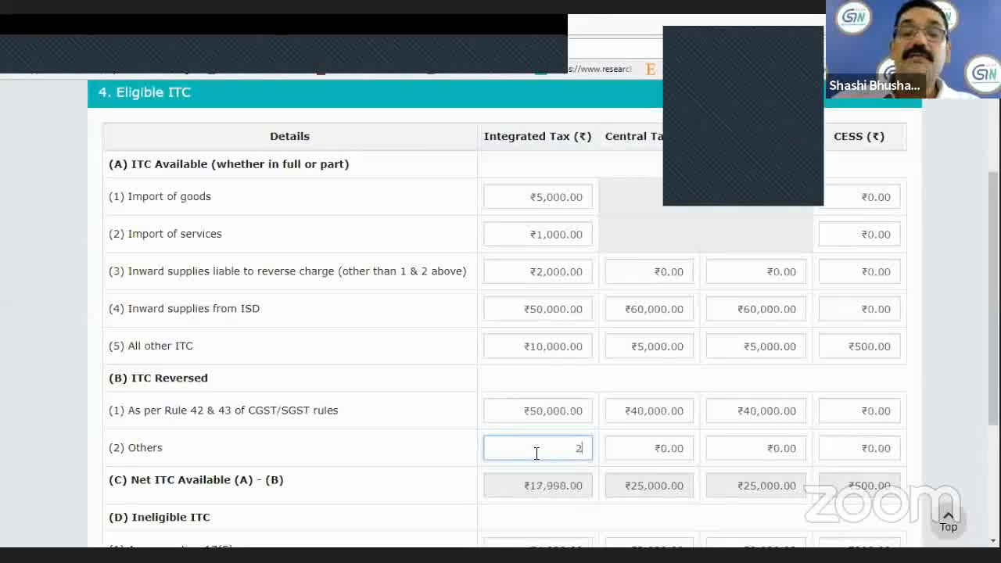
text(000)
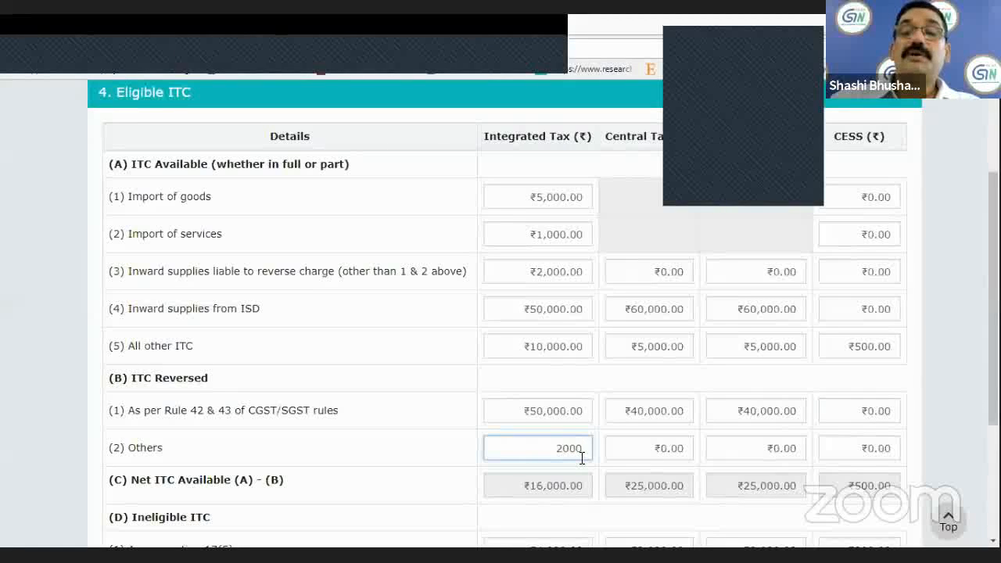
click(626, 449)
text(28)
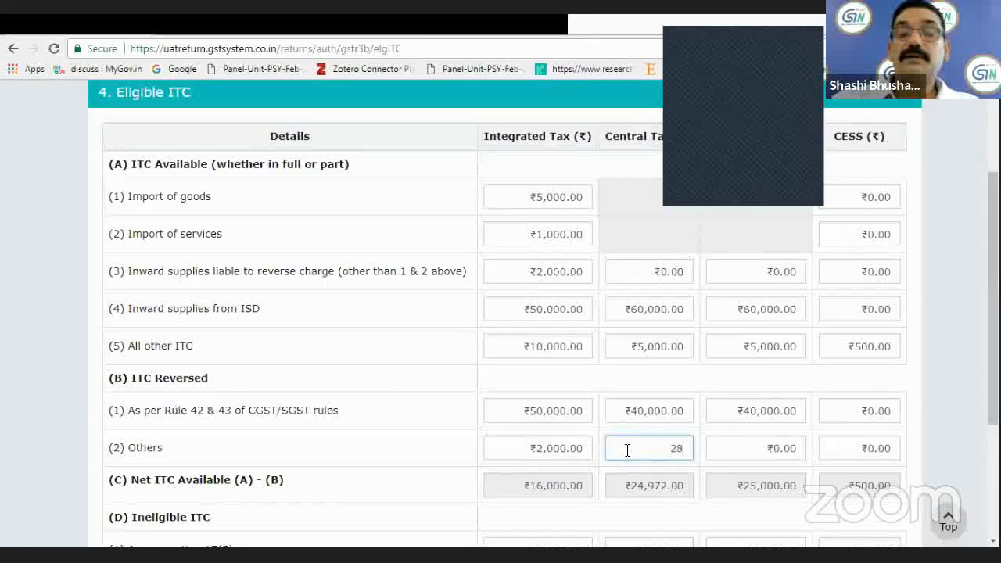
key(BackSpace)
text(000)
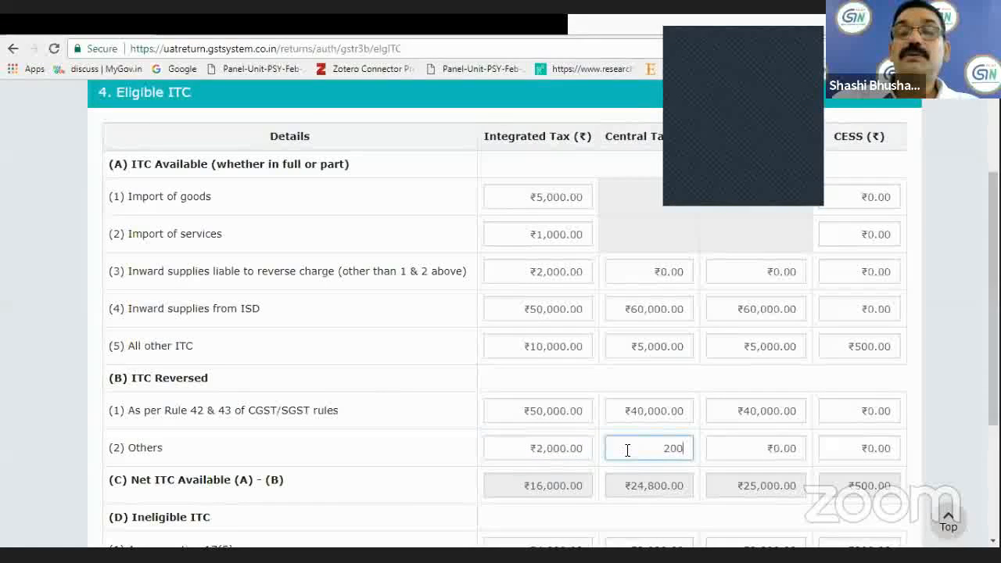
click(736, 447)
text(2000)
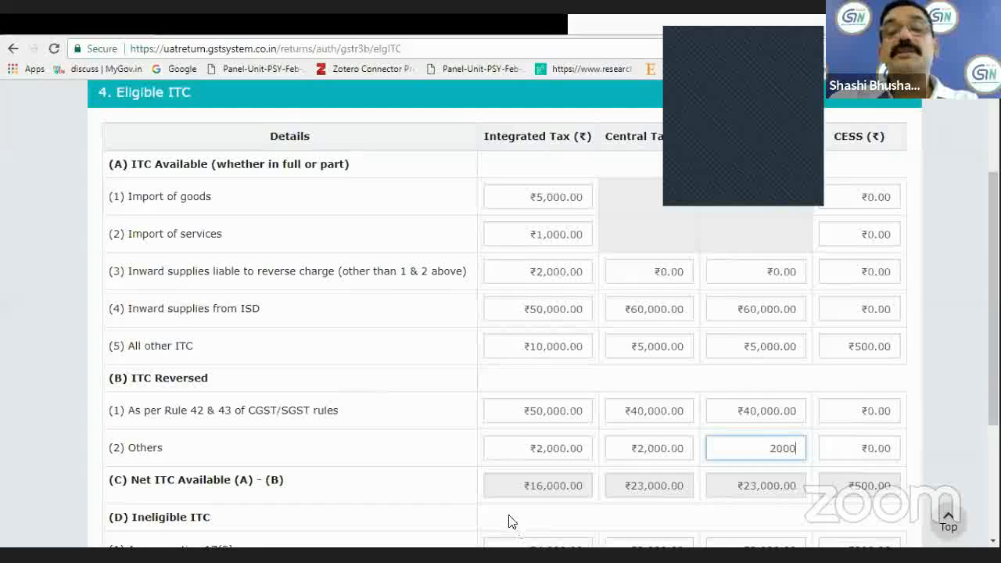
drag(537, 485, 515, 500)
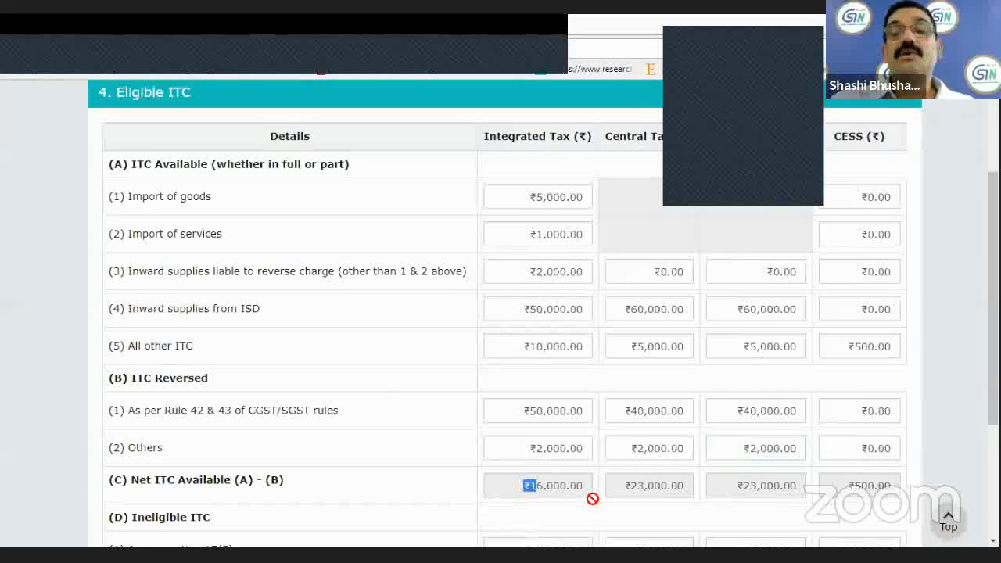
click(490, 489)
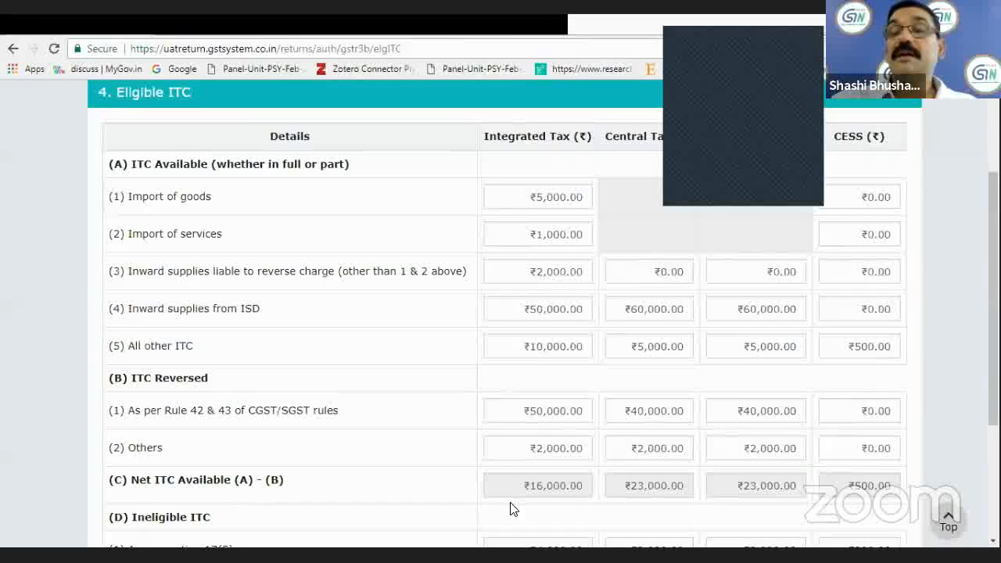
Under Ineligible ITC as per section 17(5), set the integrated tax to ₹6,000 and the central tax to ₹10,000.
scroll(597, 485, down, 1)
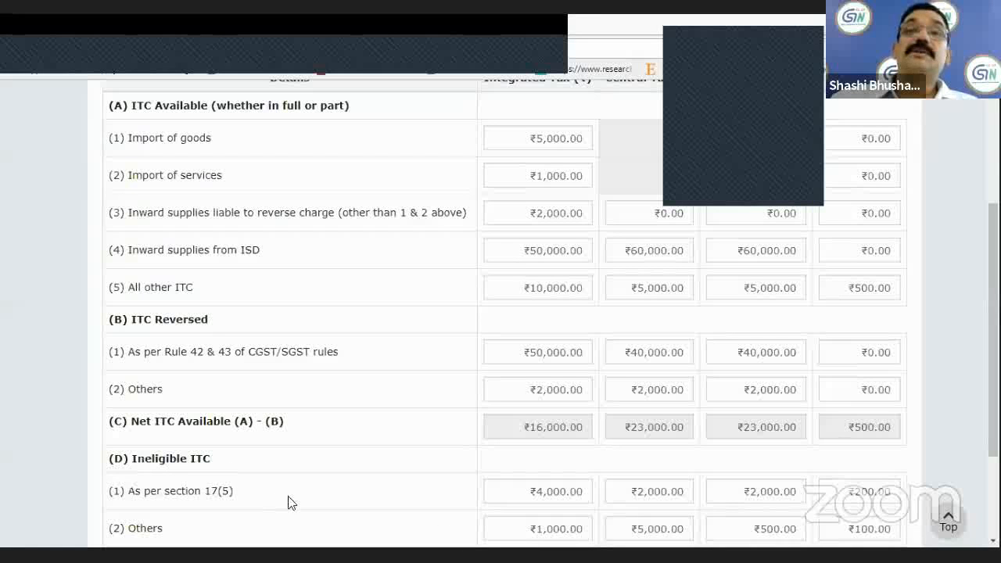
click(524, 499)
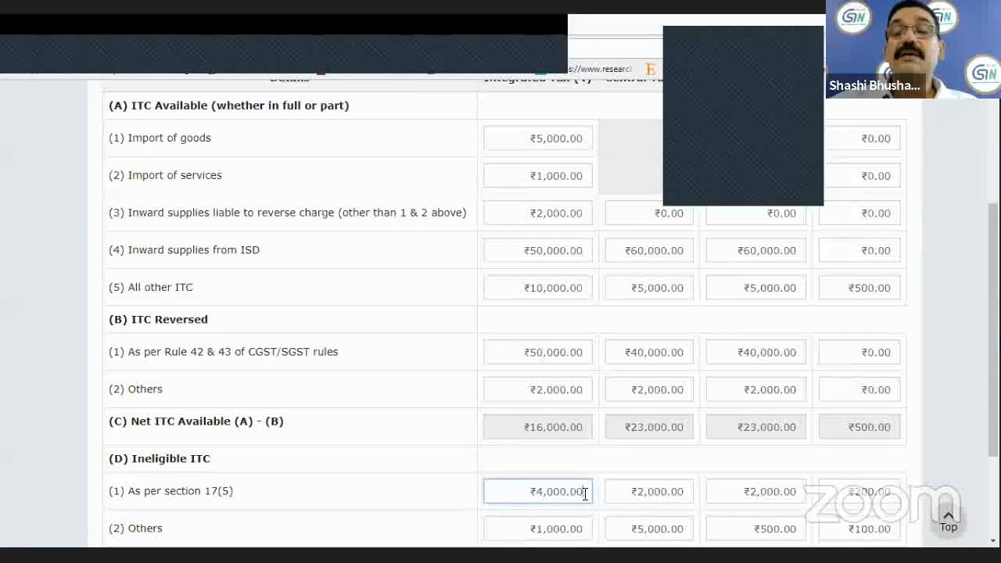
key(BackSpace)
key(BackSpace)
key(BackSpace)
key(BackSpace)
key(BackSpace)
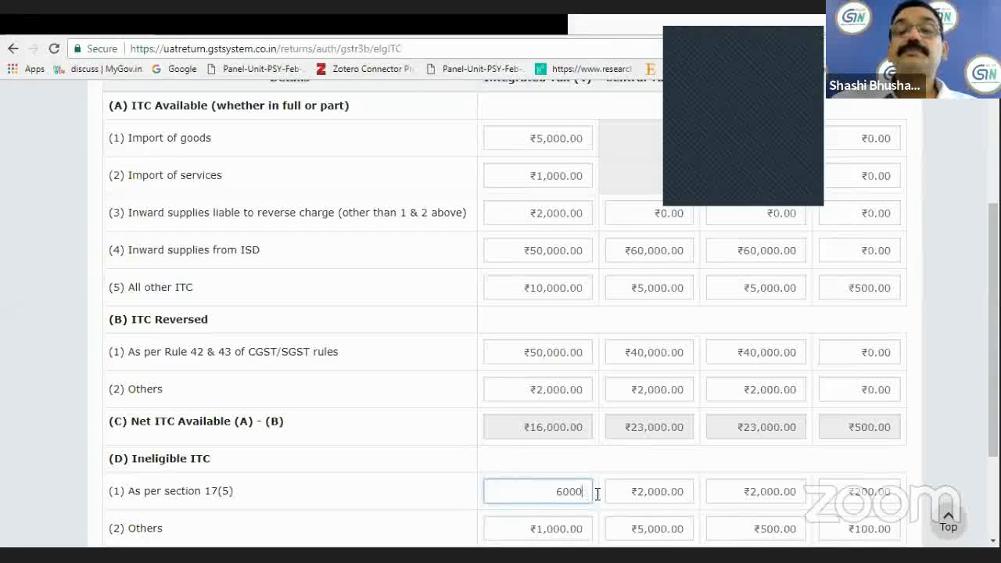
click(657, 491)
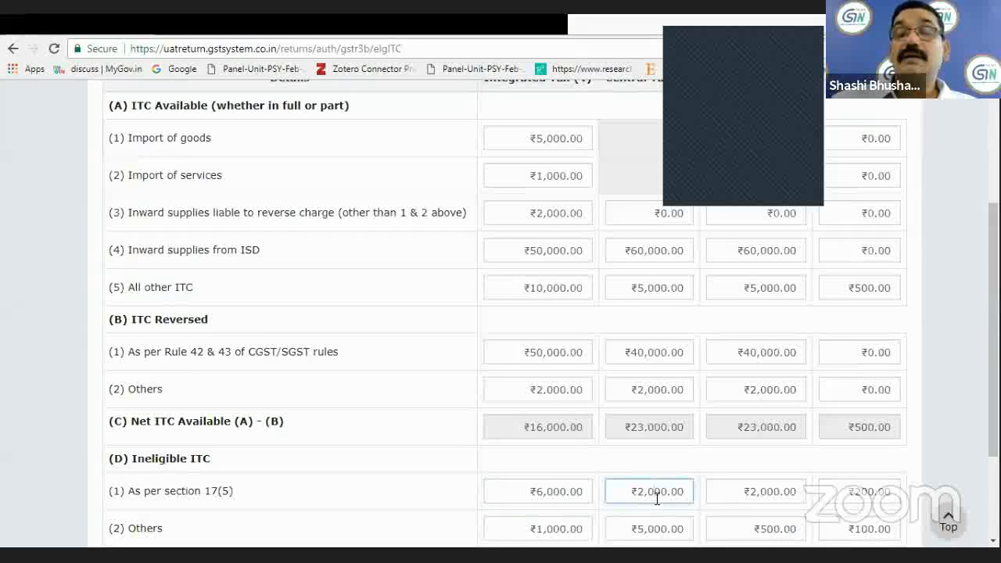
key(BackSpace)
key(BackSpace)
key(BackSpace)
key(BackSpace)
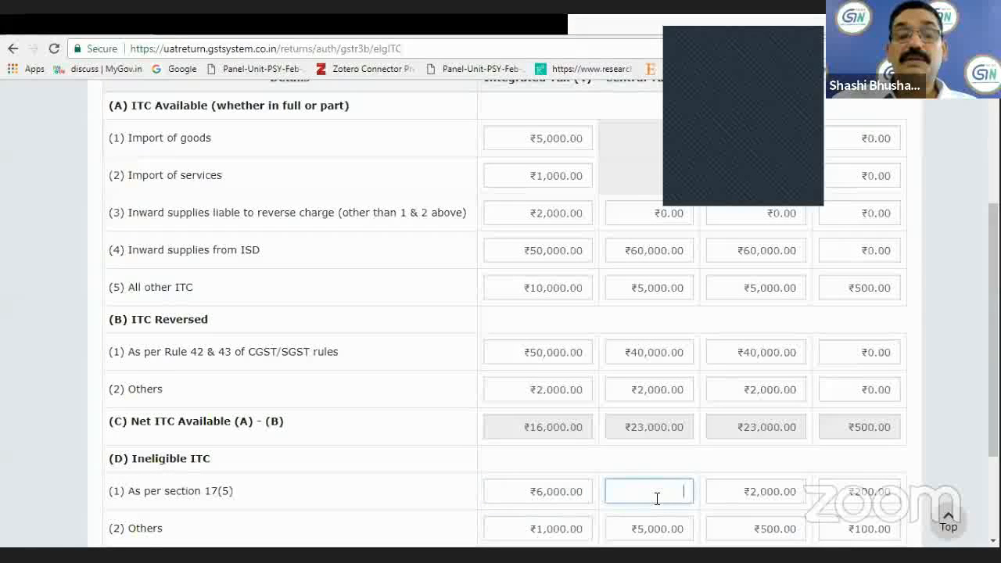
text(10000)
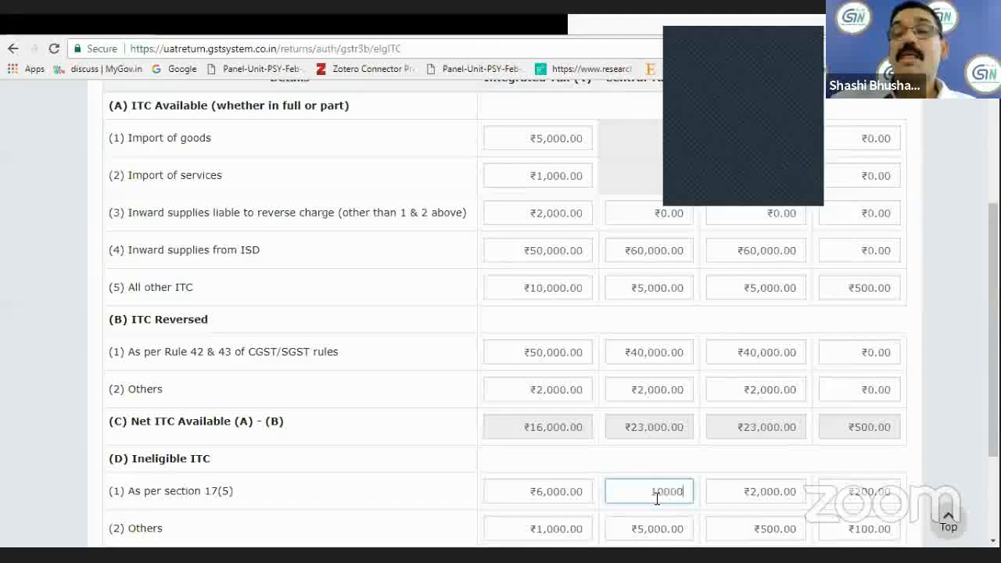
Set the section 17(5) ineligible ITC's State/UT tax to ₹1,000 and its CESS to ₹5,000.
click(799, 491)
key(BackSpace)
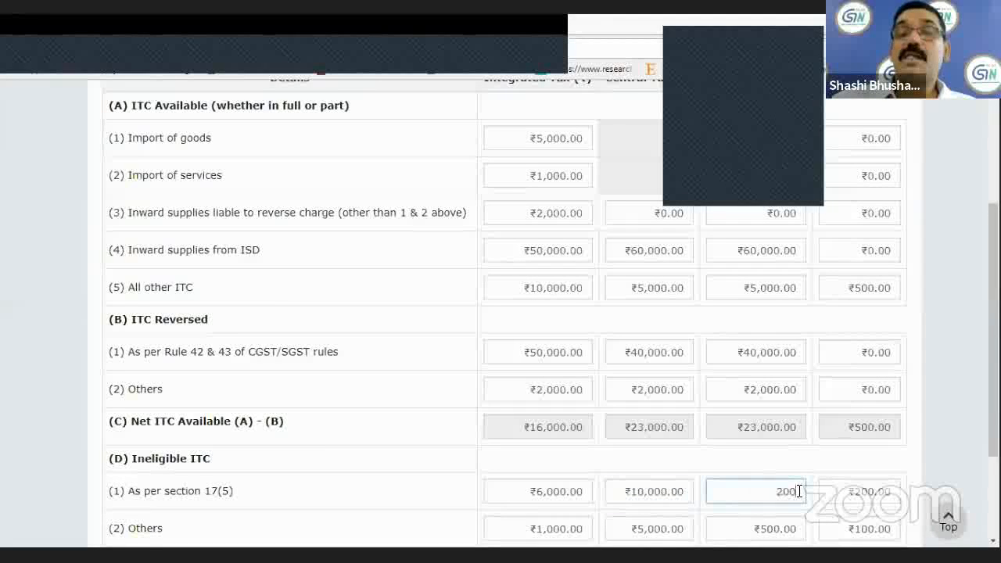
text(100)
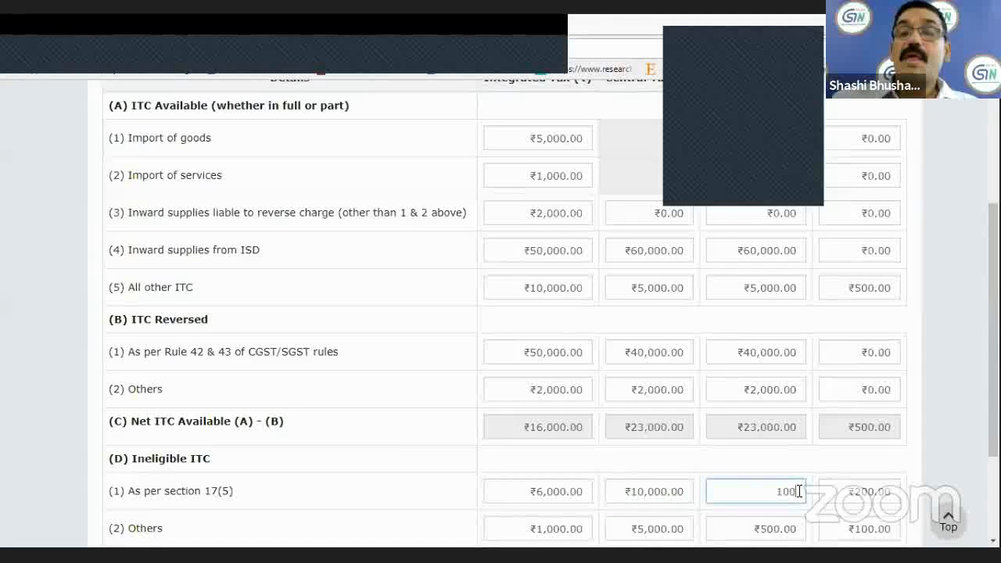
text(0)
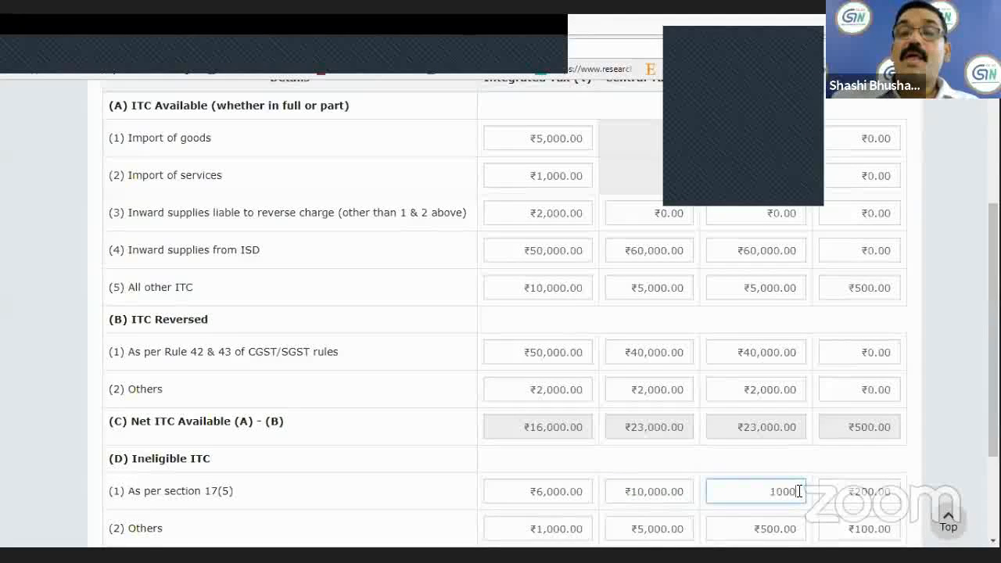
click(894, 491)
key(BackSpace)
key(BackSpace)
key(BackSpace)
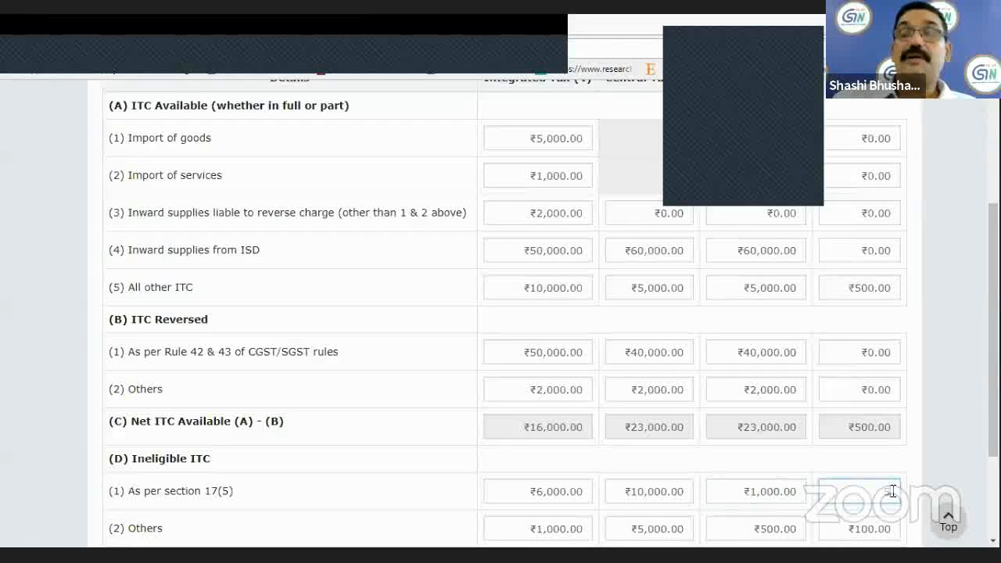
text(5000)
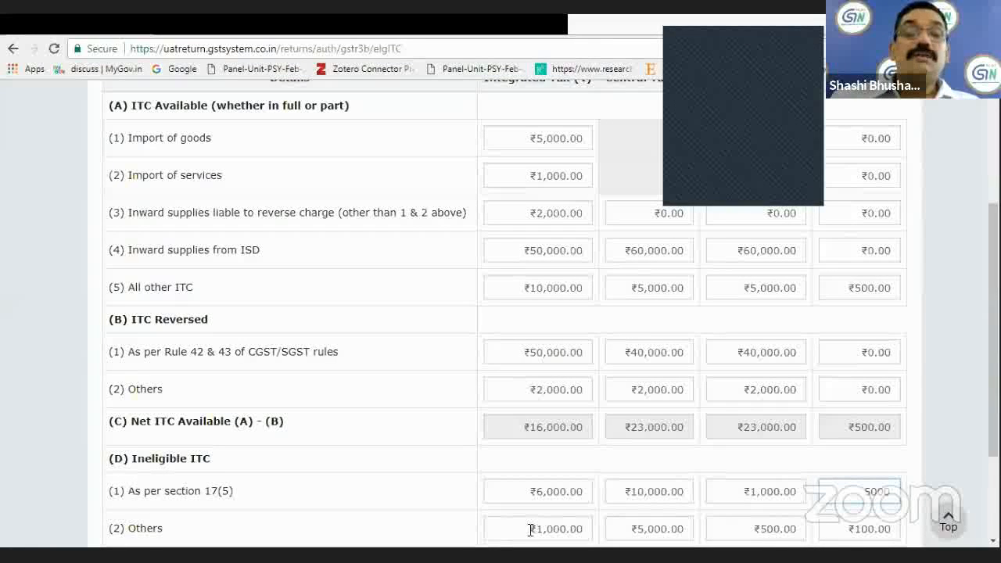
Confirm the section 4 Eligible ITC entries and return to the GSTR-3B monthly return overview.
click(559, 529)
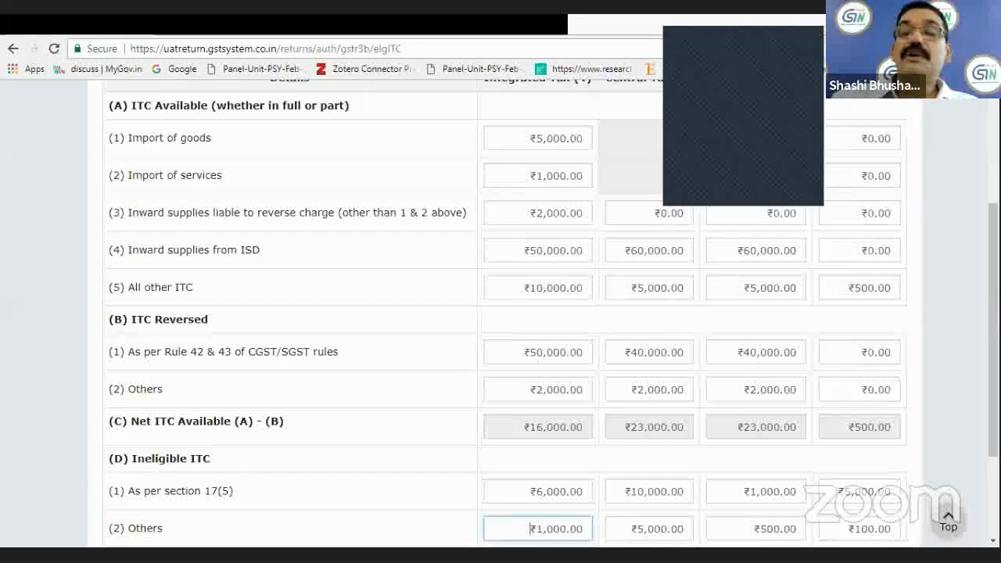
scroll(563, 516, down, 1)
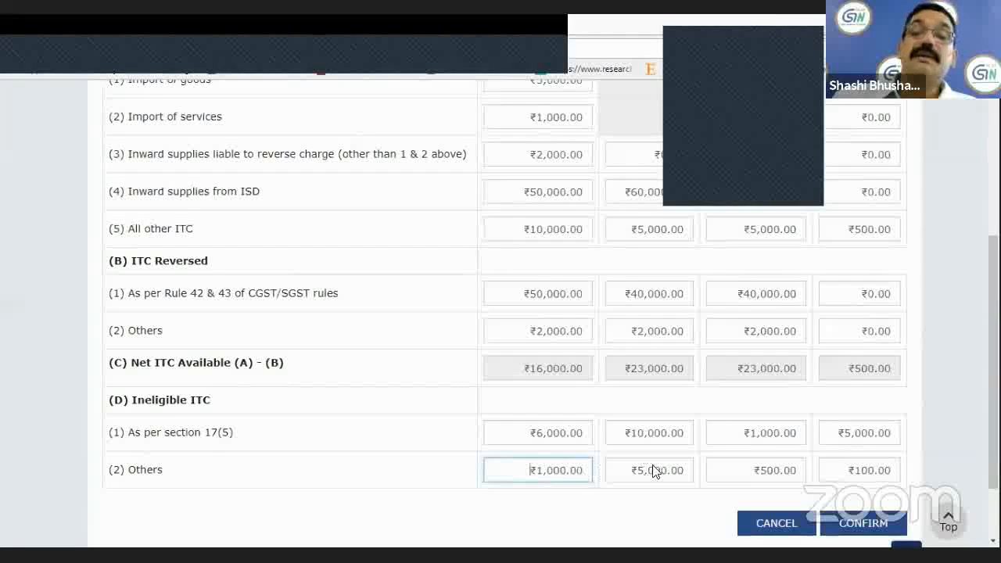
click(863, 529)
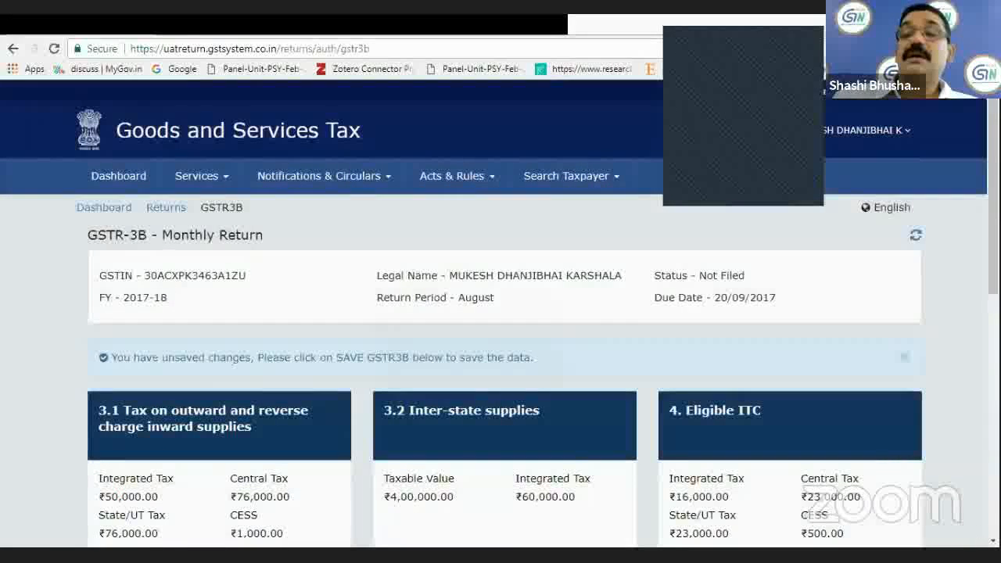
scroll(976, 530, down, 1)
scroll(724, 339, down, 2)
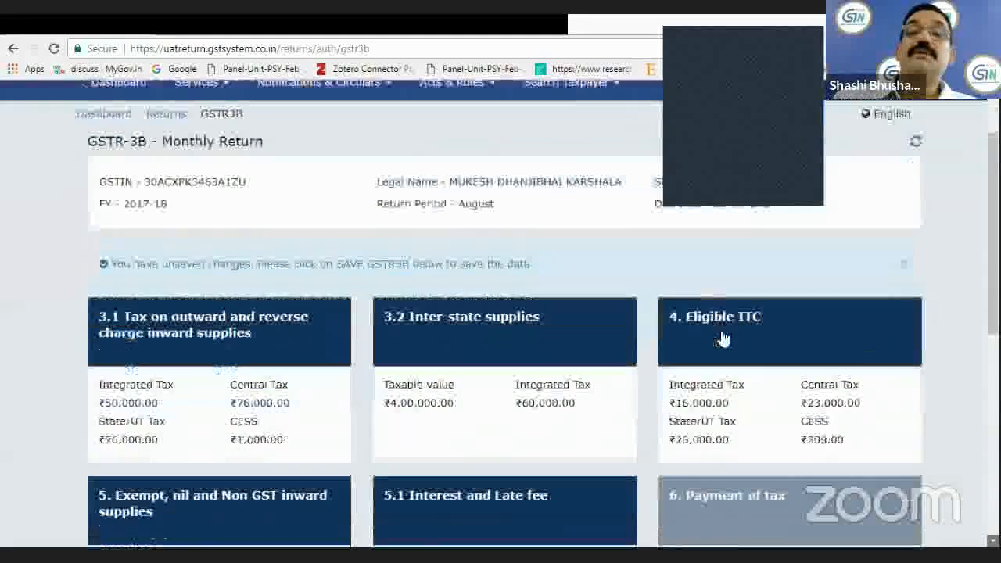
Try to save the GSTR-3B monthly return with the section entries made so far.
scroll(724, 339, down, 1)
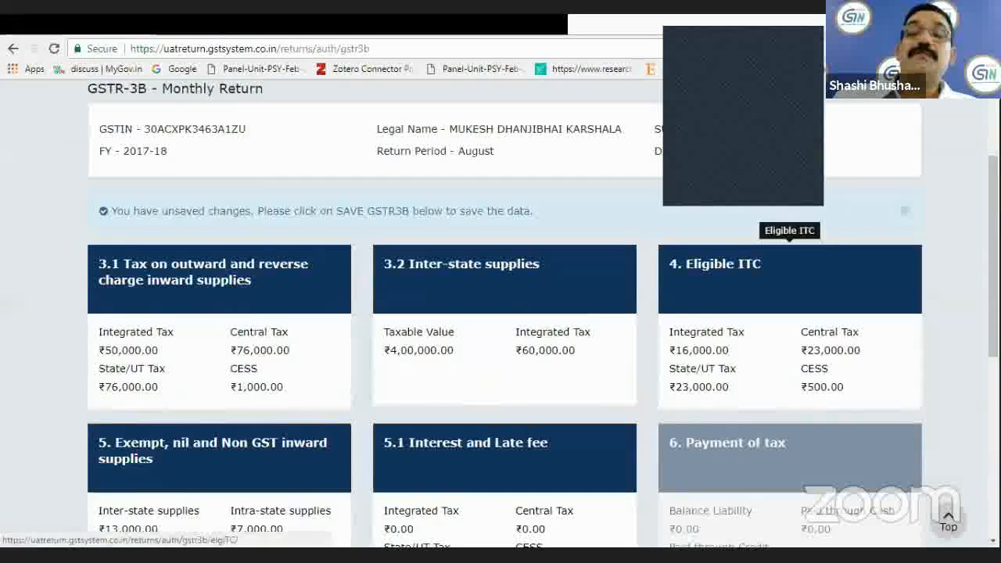
scroll(399, 476, down, 3)
scroll(399, 475, down, 4)
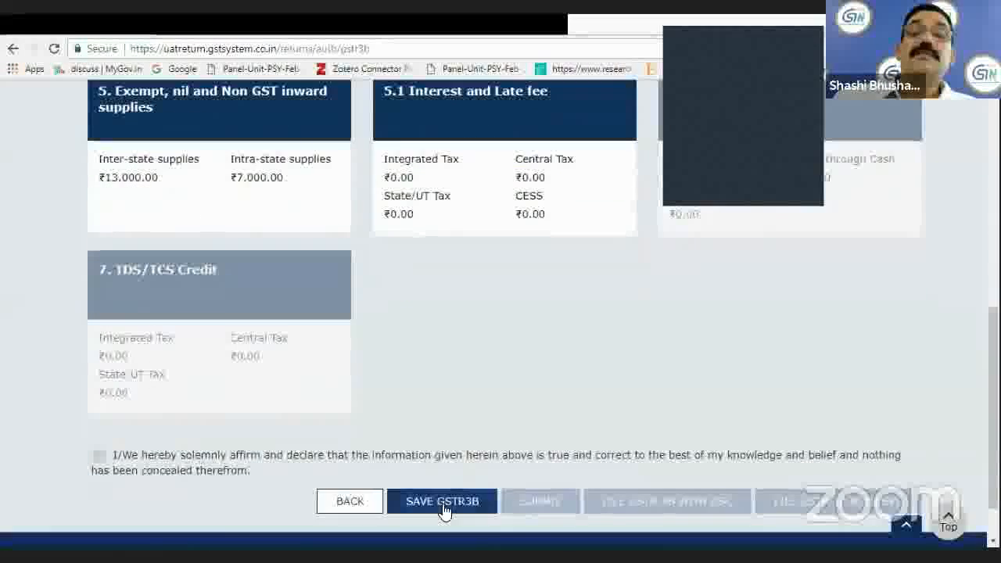
click(443, 509)
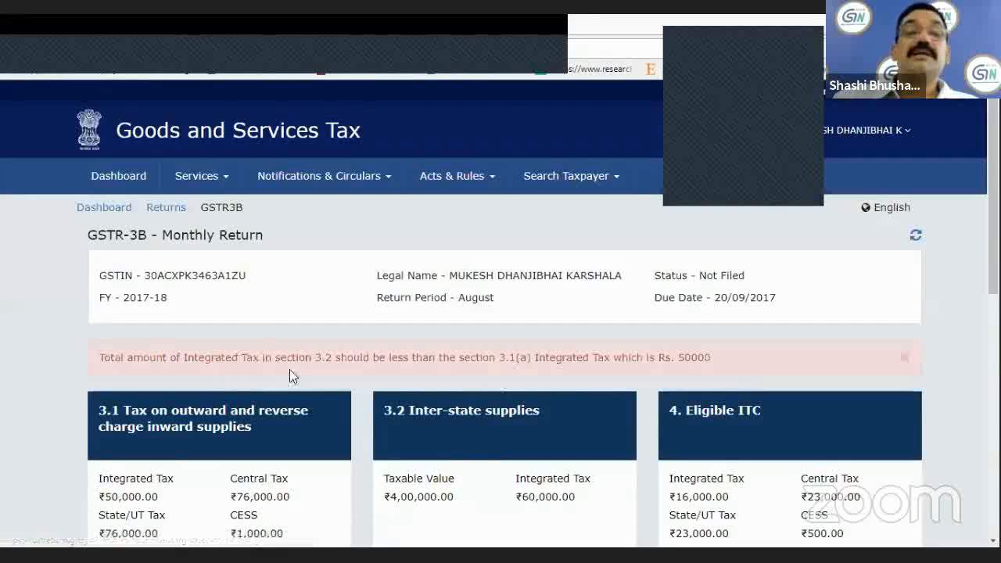
In section 3.2, set Delhi's total taxable value under Supplies made to Unregistered Persons to ₹10,00,000.
click(456, 415)
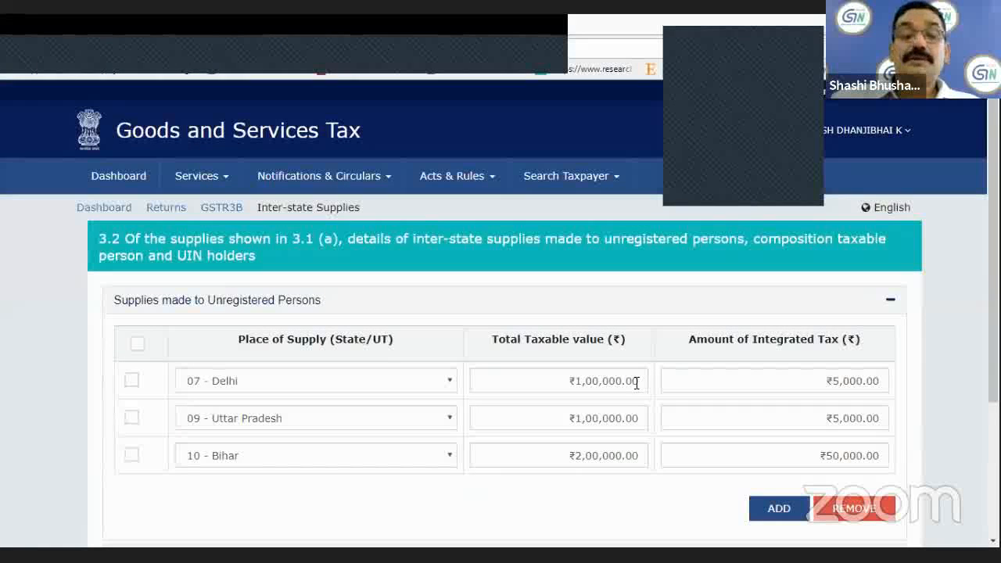
click(636, 383)
key(BackSpace)
key(BackSpace)
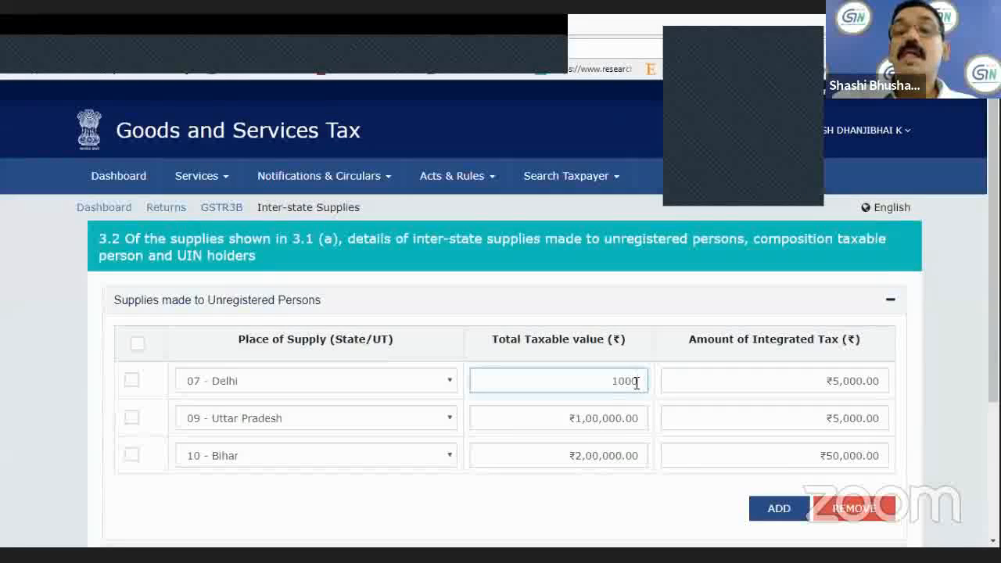
key(BackSpace)
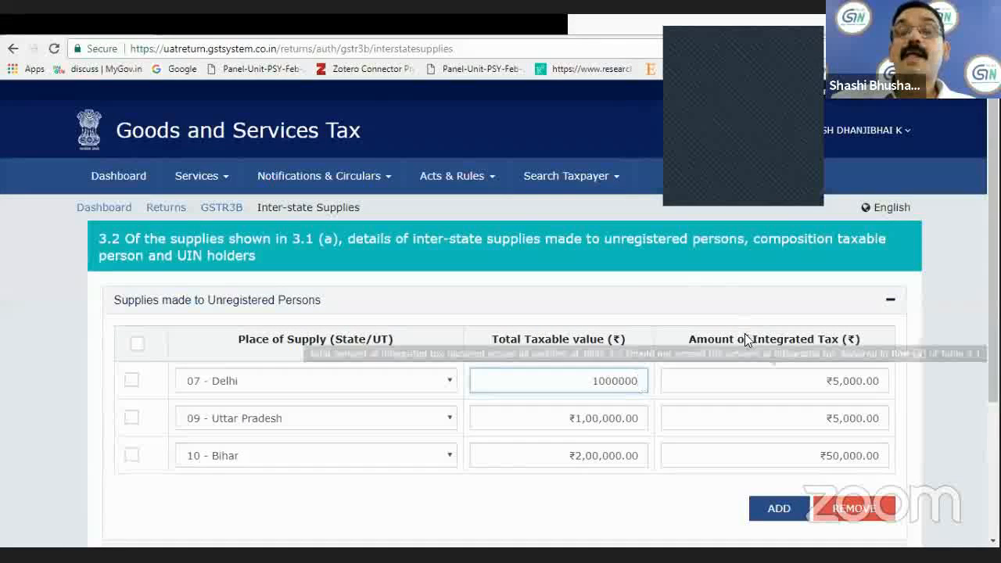
text(0000)
click(877, 379)
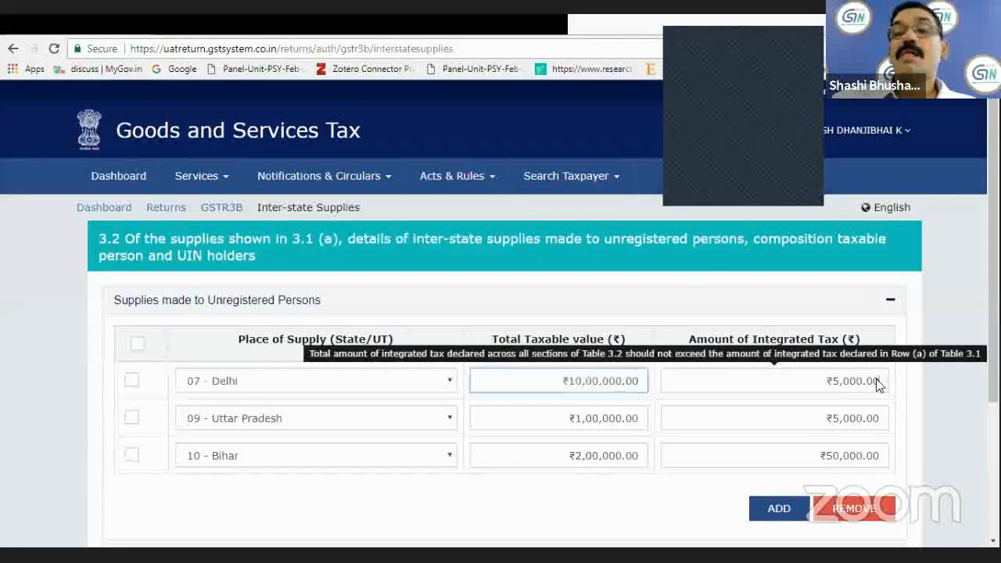
Set Bihar's integrated tax amount to ₹5,000 and confirm the section 3.2 inter-state supplies.
click(843, 450)
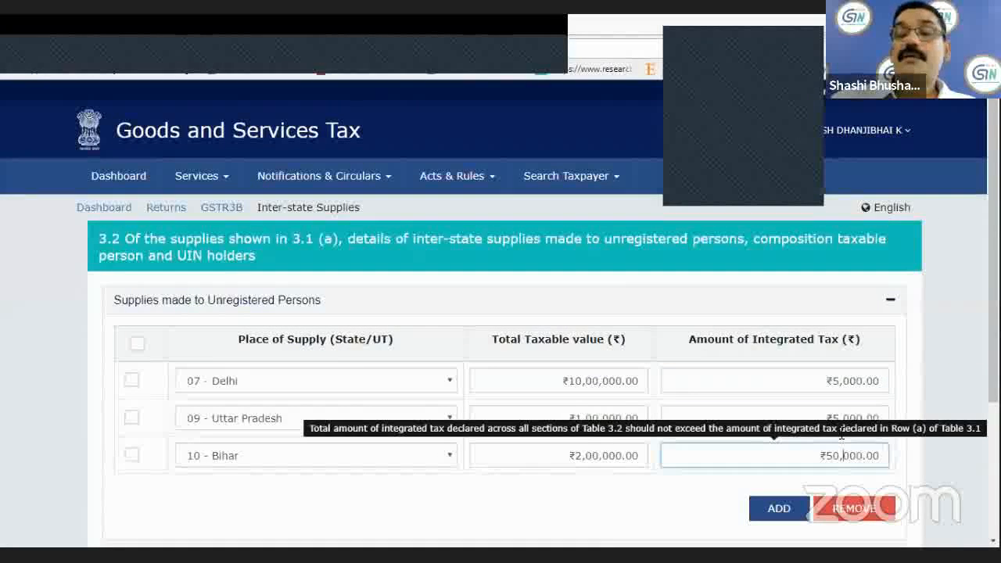
key(BackSpace)
key(BackSpace)
key(BackSpace)
key(BackSpace)
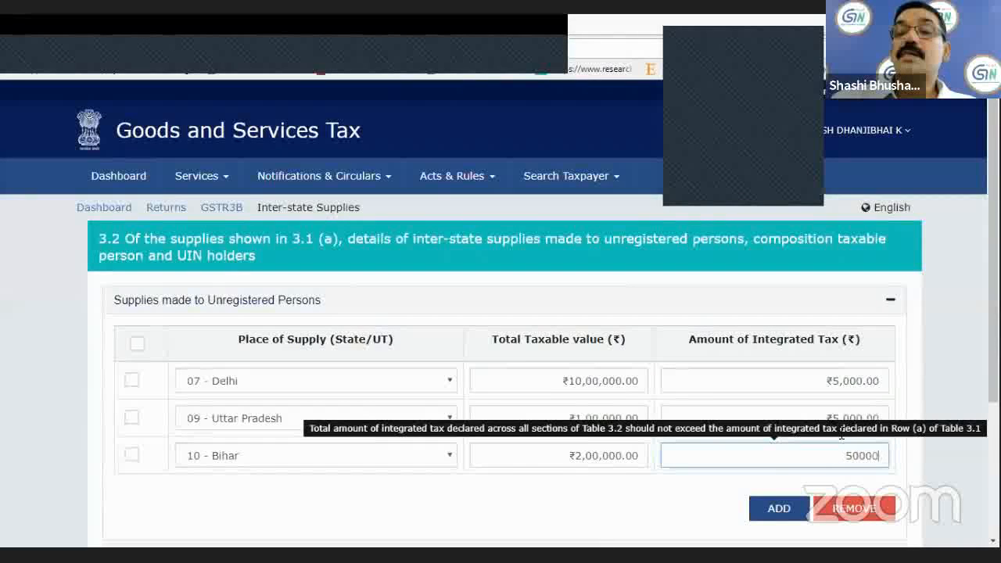
click(661, 510)
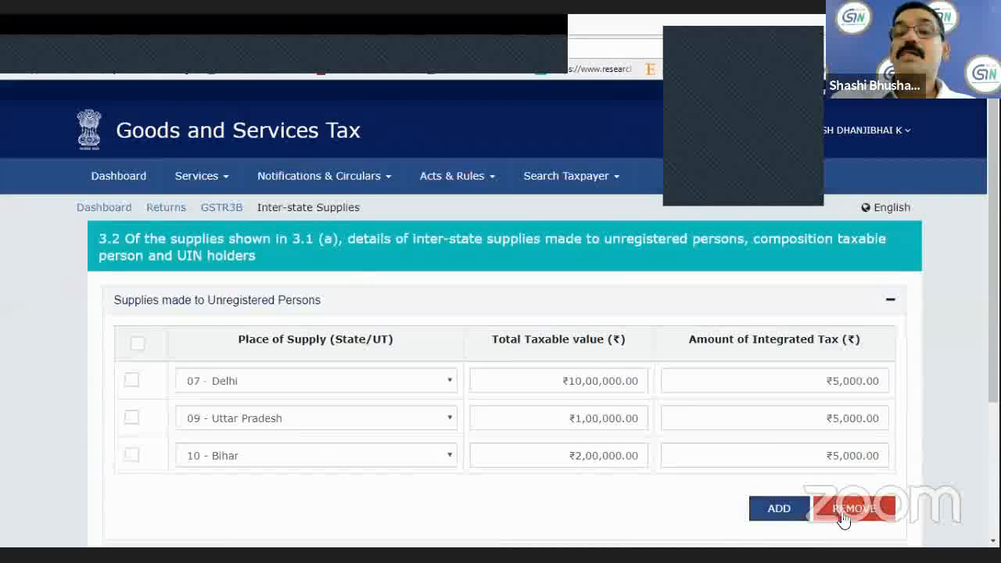
scroll(842, 518, down, 3)
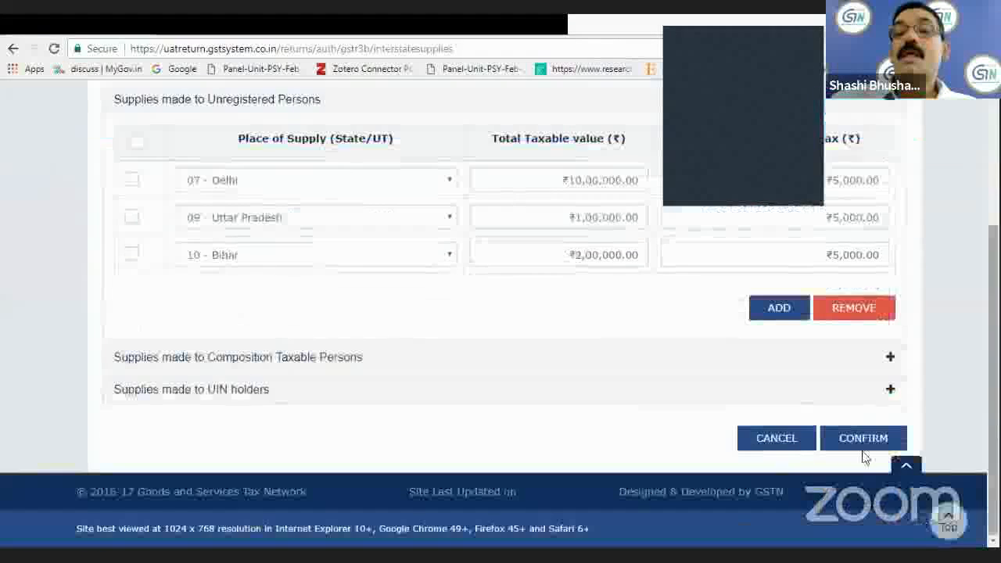
click(861, 440)
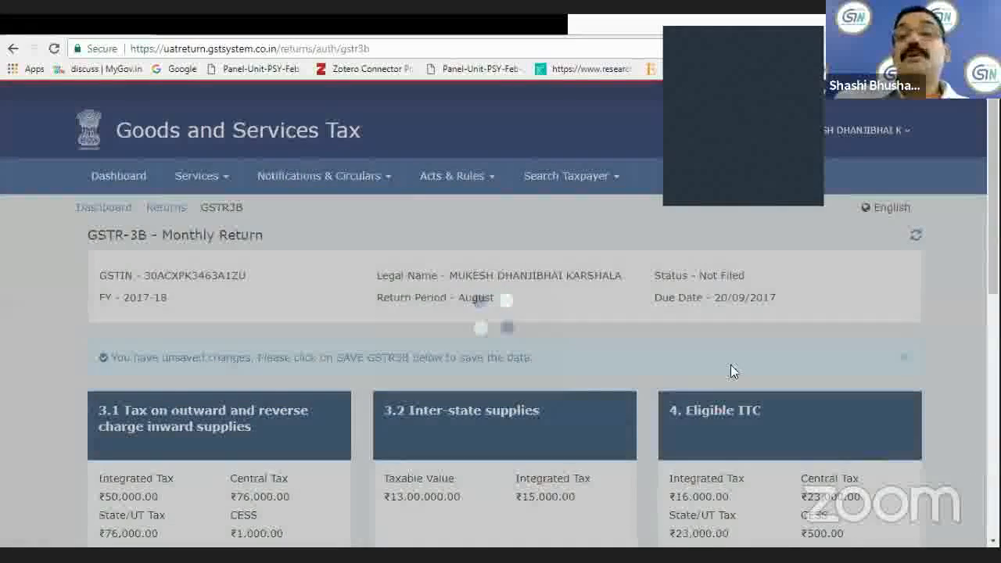
Save the GSTR-3B return with the corrected inter-state supplies.
scroll(659, 442, down, 1)
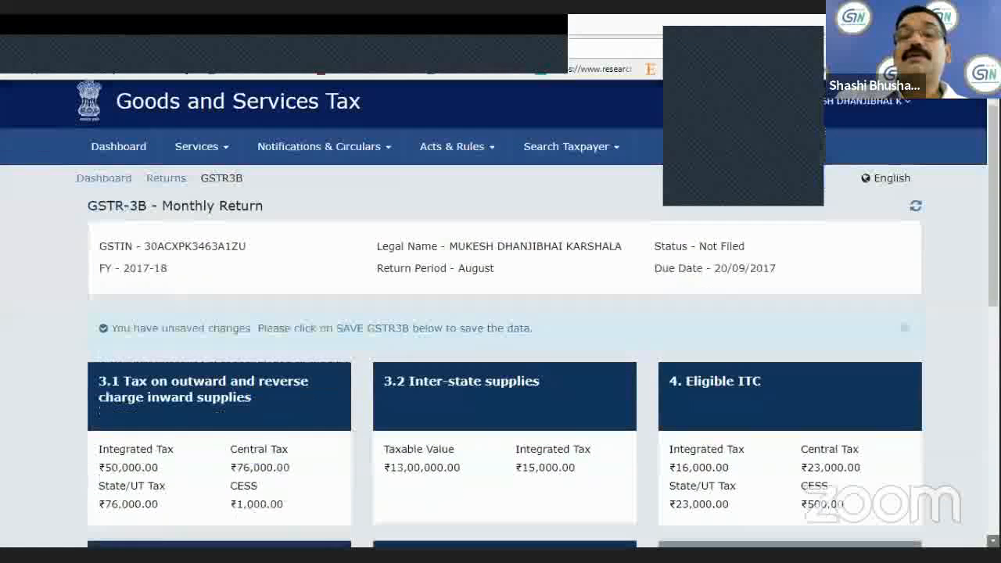
scroll(625, 436, down, 7)
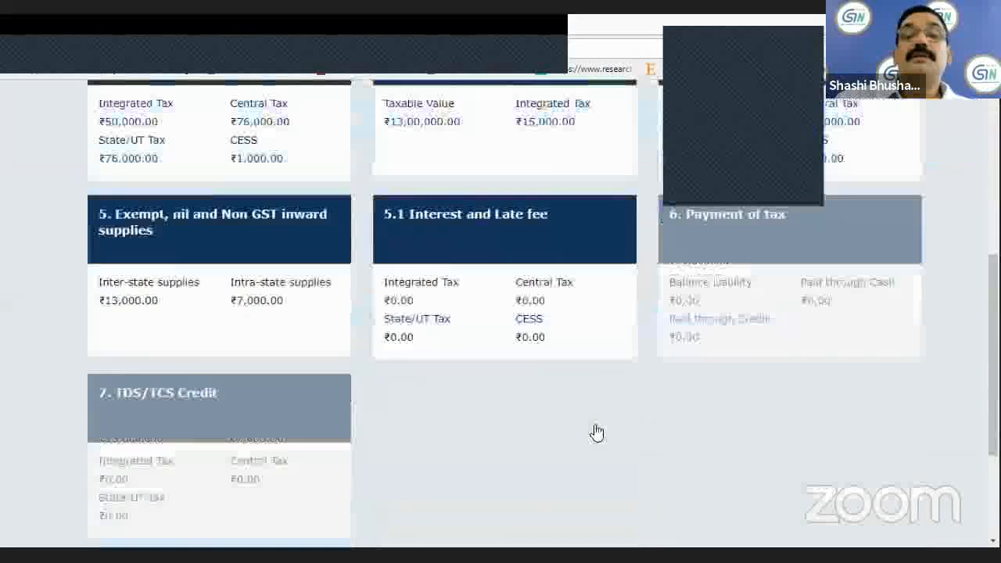
click(457, 443)
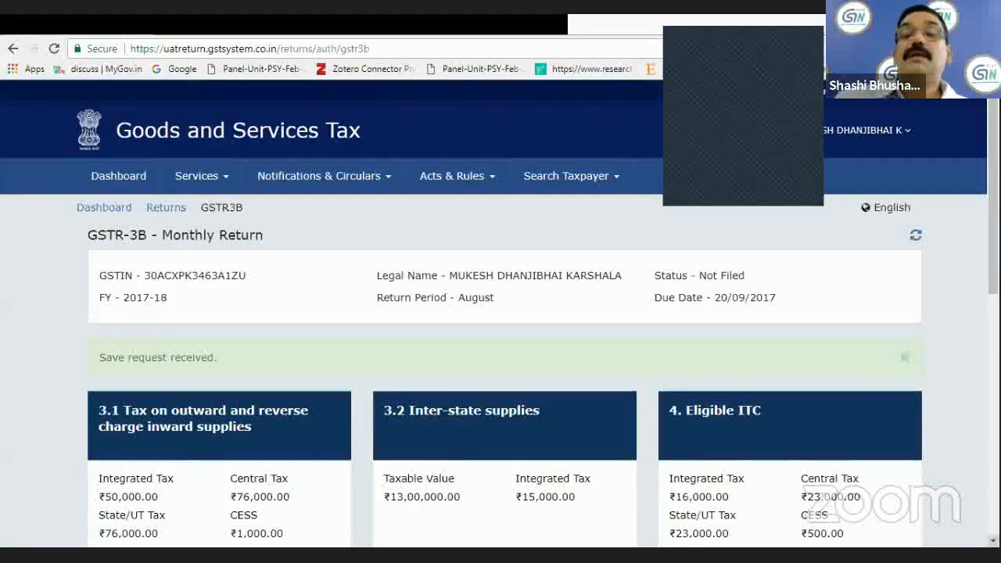
Submit the saved August GSTR-3B return.
scroll(460, 451, down, 4)
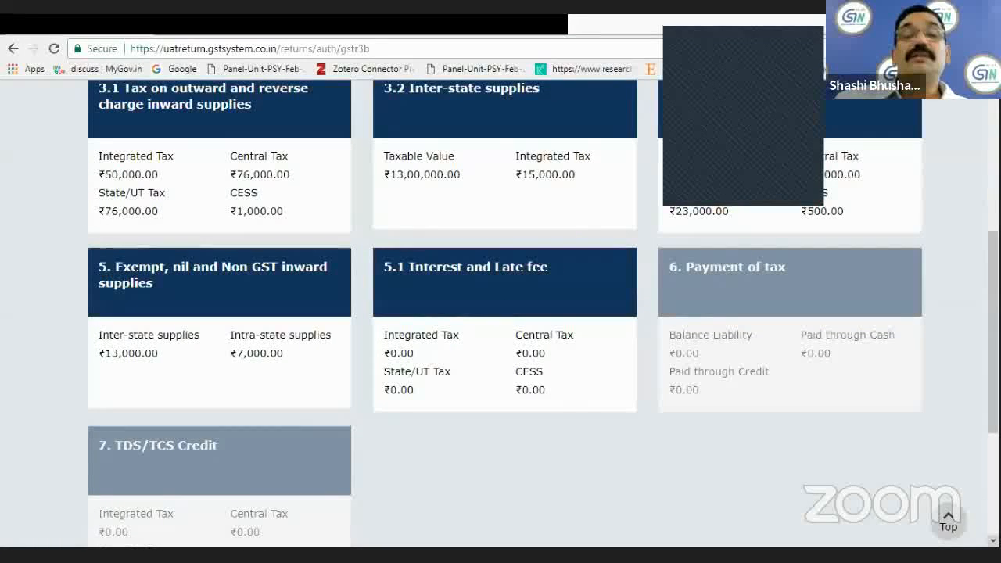
scroll(501, 352, down, 3)
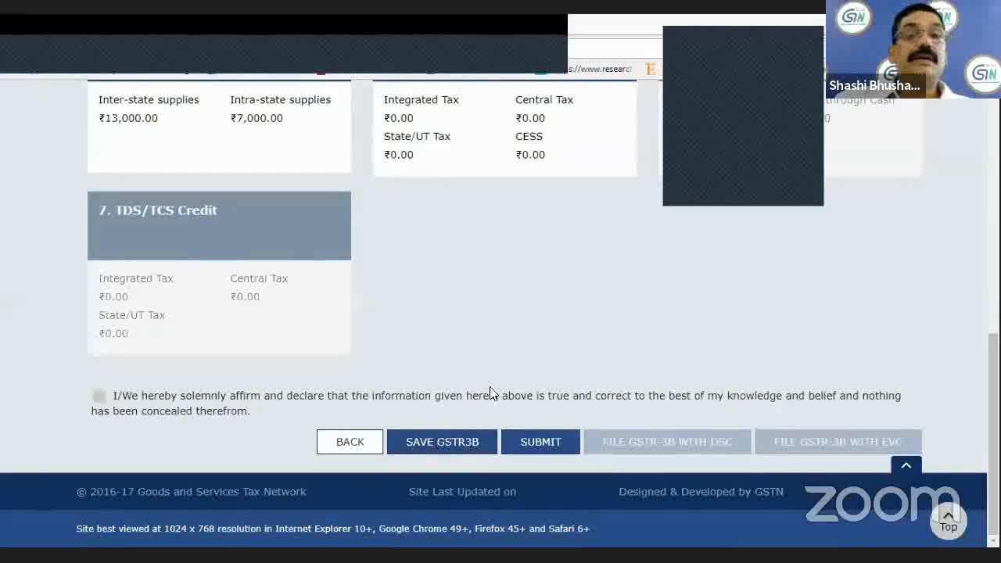
click(531, 442)
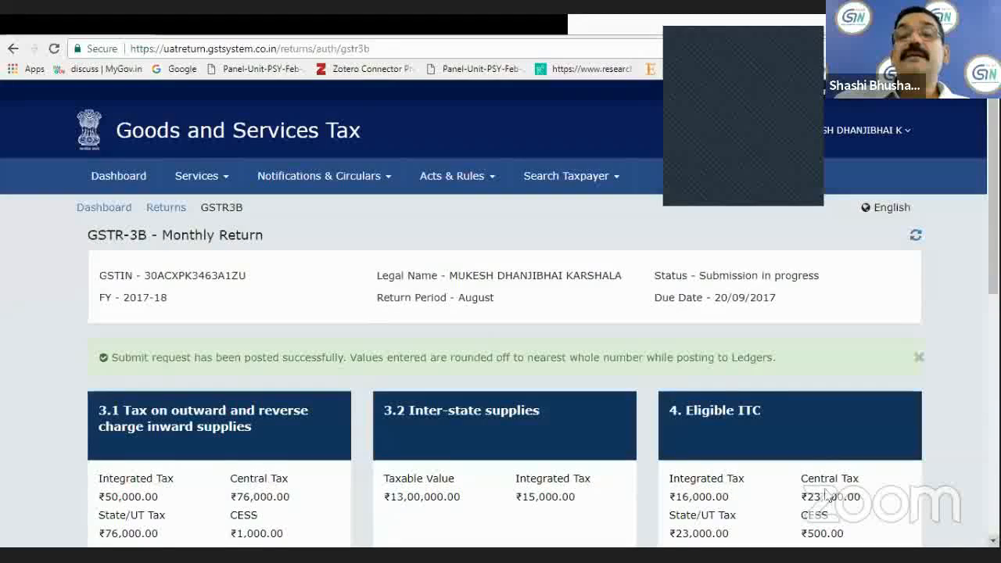
Open section 6 Payment of tax and review the tax payable rows for other than reverse charge and reverse charge.
scroll(720, 347, down, 3)
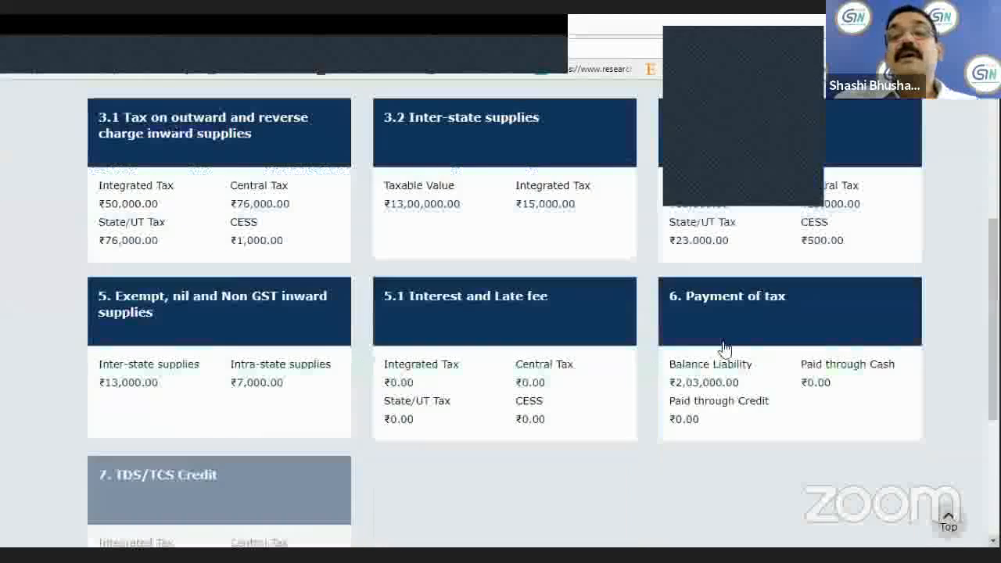
click(720, 304)
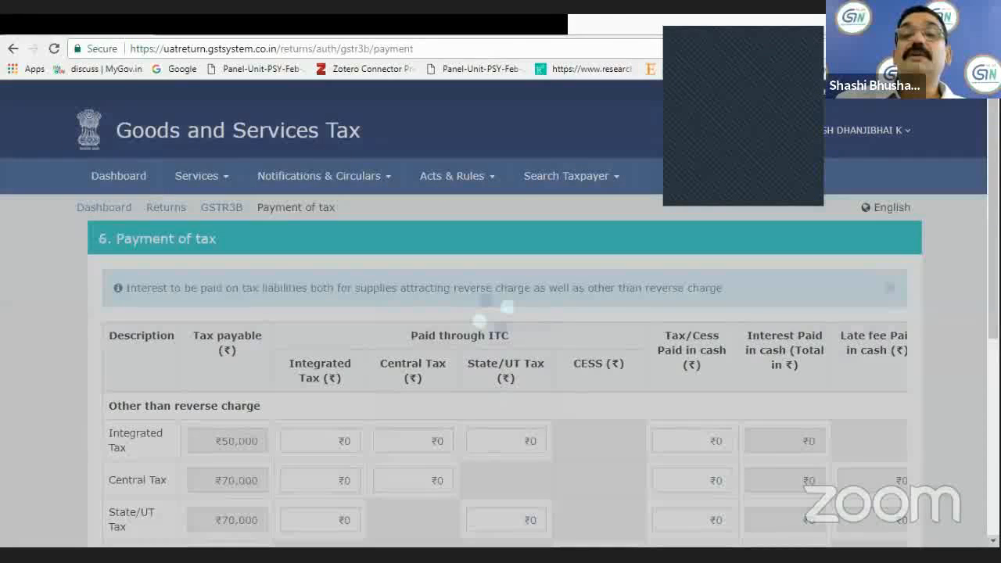
scroll(500, 313, down, 2)
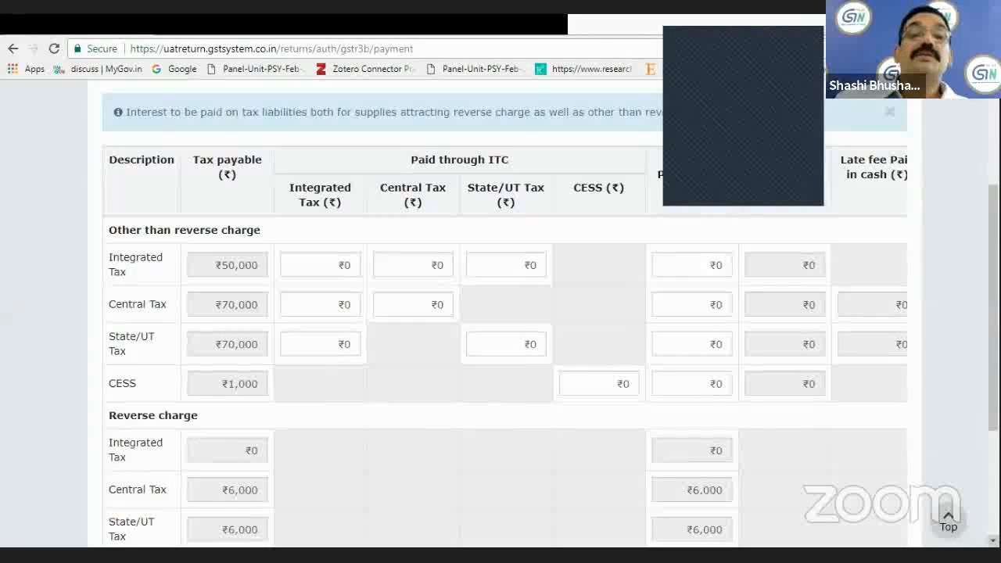
scroll(245, 128, down, 1)
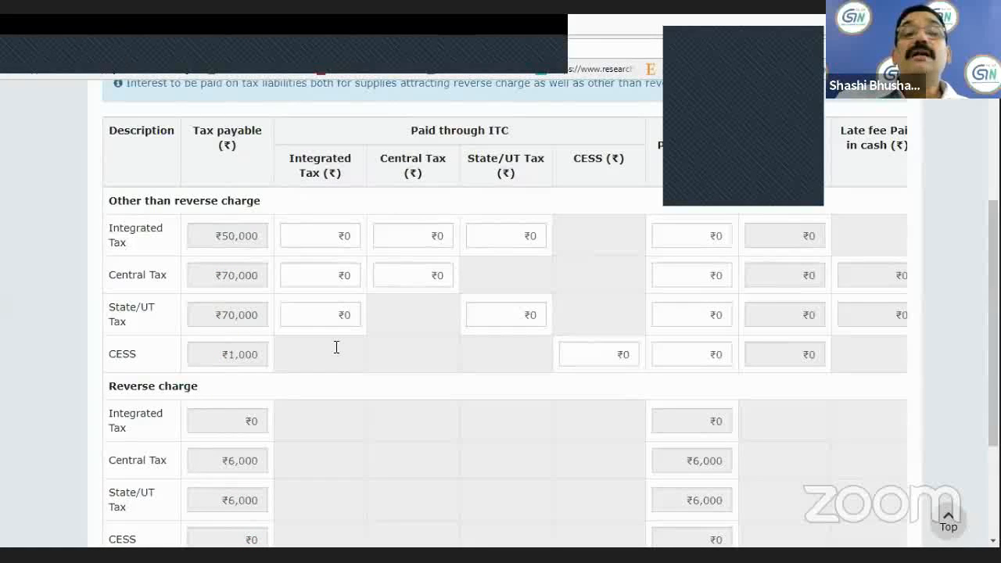
mouse_move(375, 255)
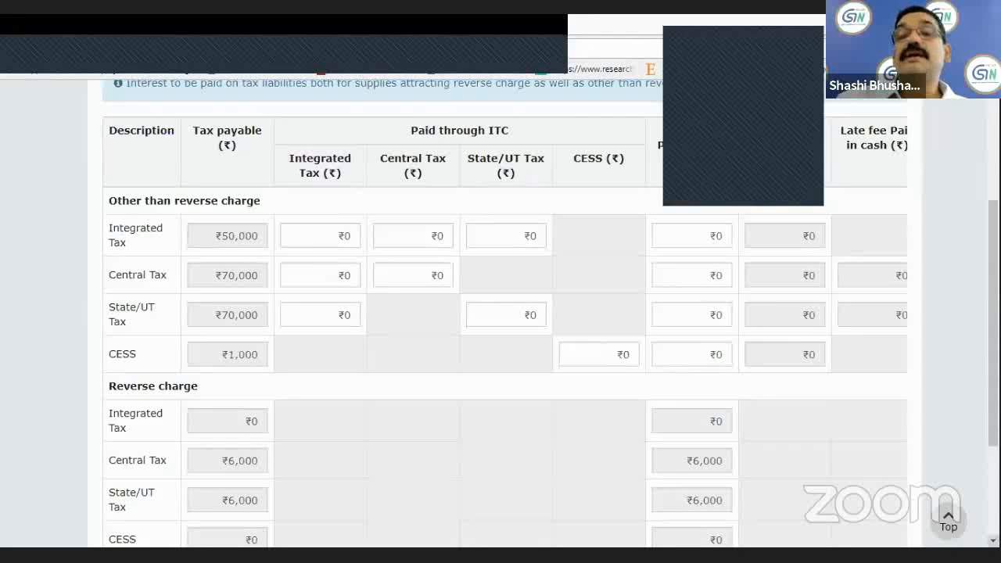
scroll(500, 313, down, 2)
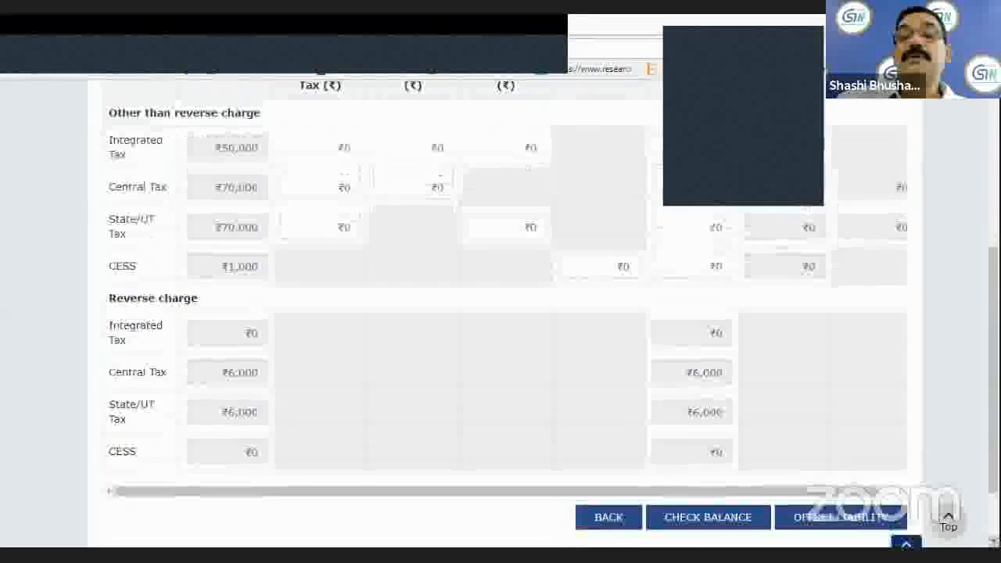
scroll(500, 313, down, 1)
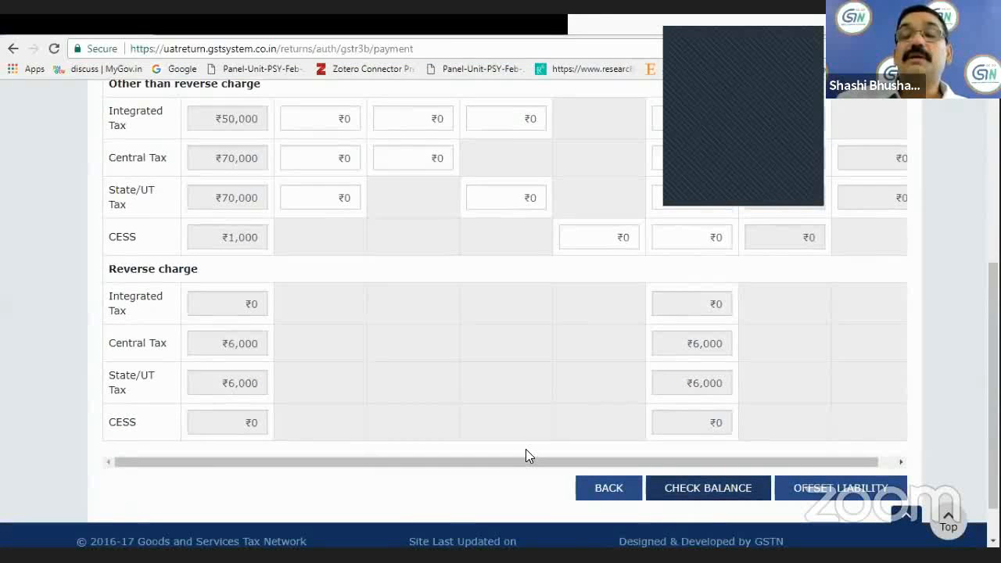
Check the available cash and ITC balances for integrated, central, State/UT tax and CESS, and close the balance overview.
click(692, 491)
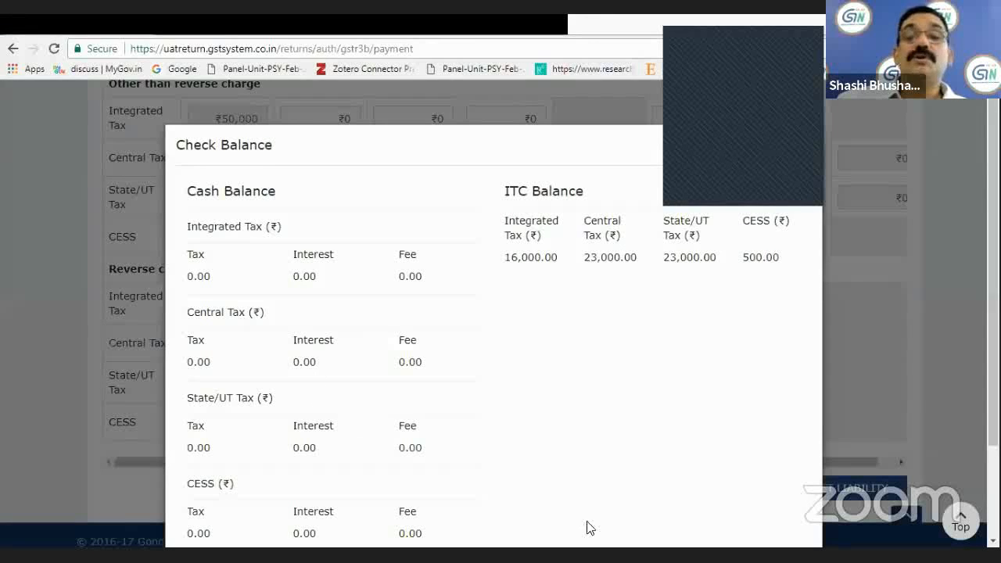
scroll(493, 313, down, 1)
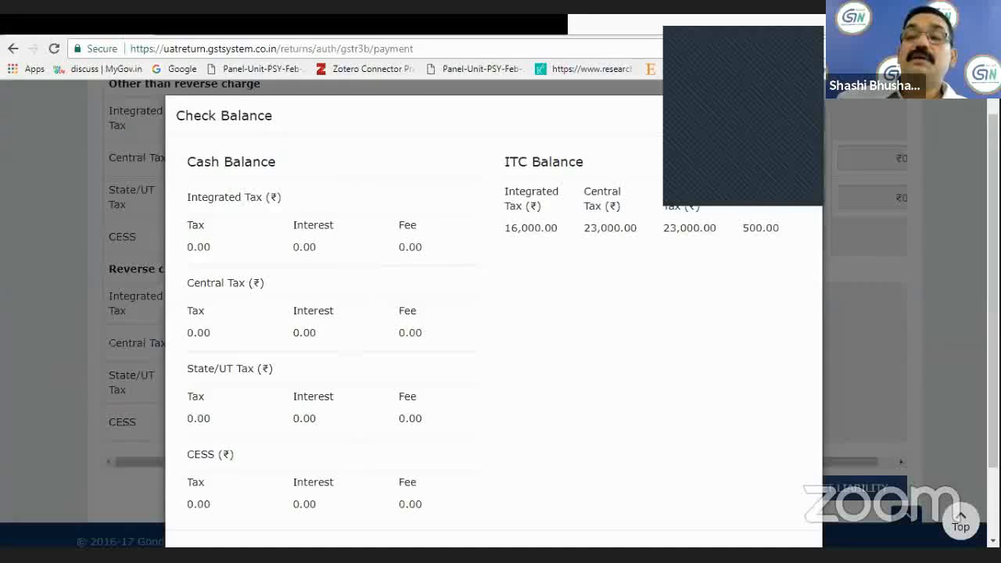
scroll(920, 166, down, 2)
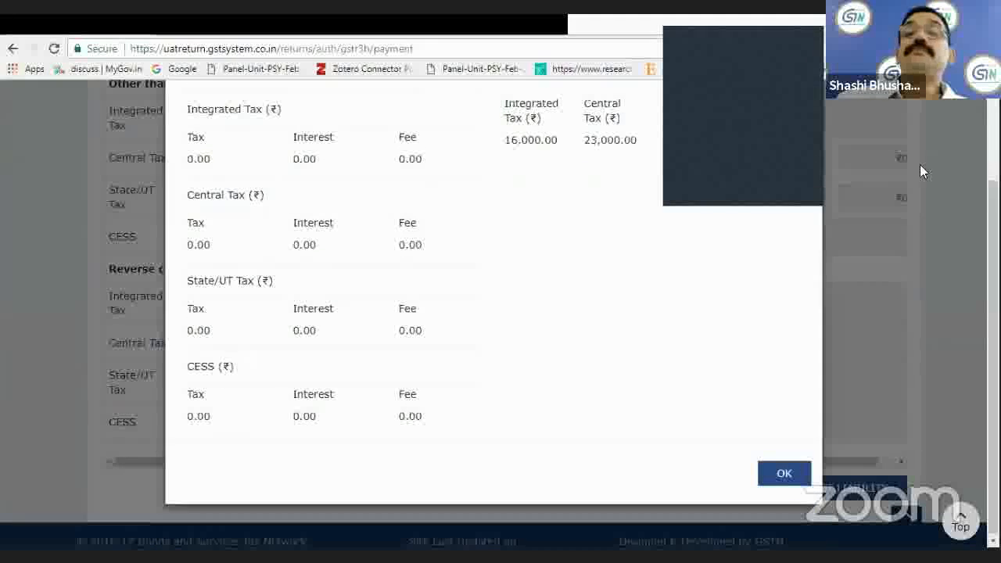
click(784, 474)
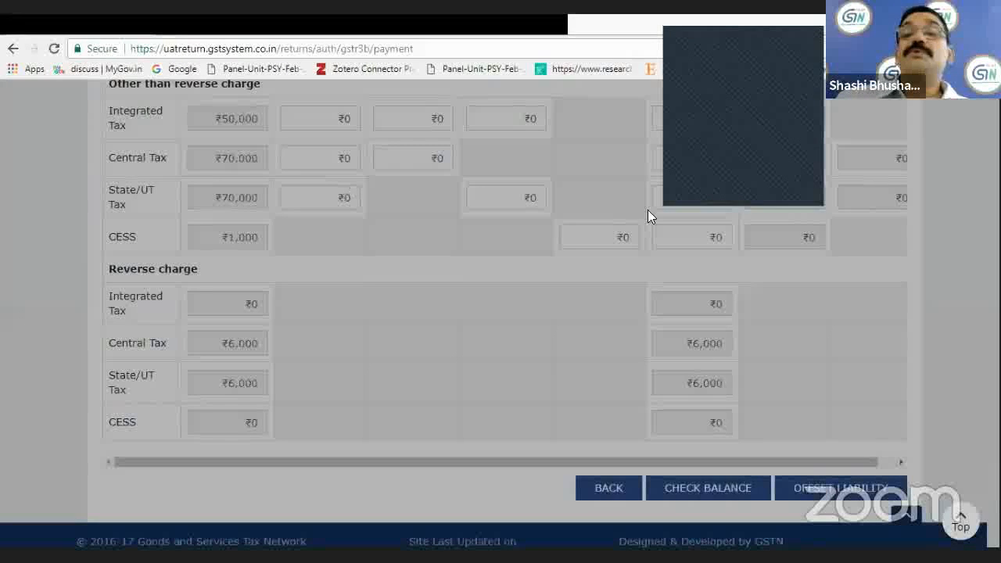
Under Paid through ITC, enter Integrated Tax credit of ₹10,000 for the Integrated Tax liability and 20000 for the Central Tax liability.
scroll(501, 313, up, 1)
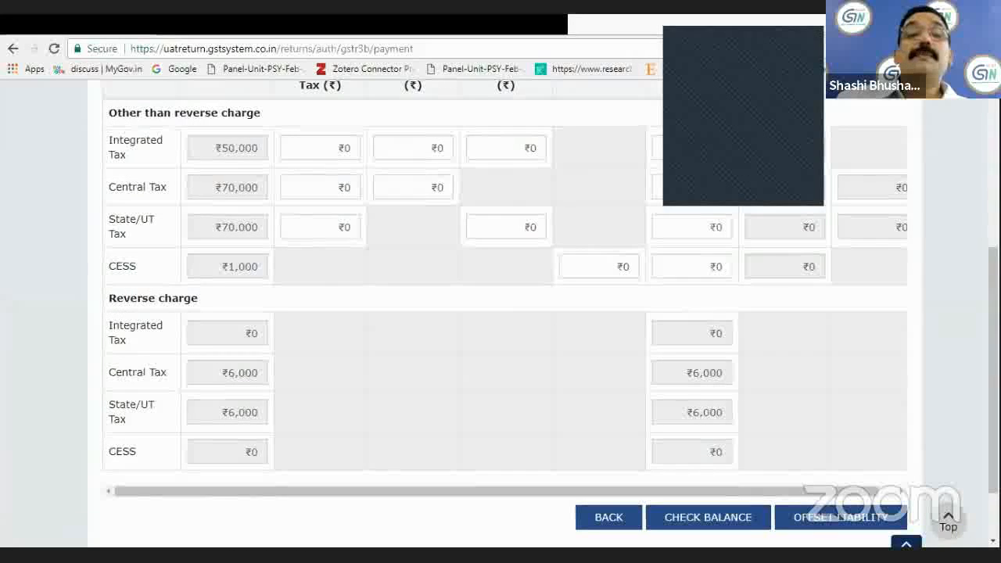
scroll(500, 312, up, 3)
click(321, 324)
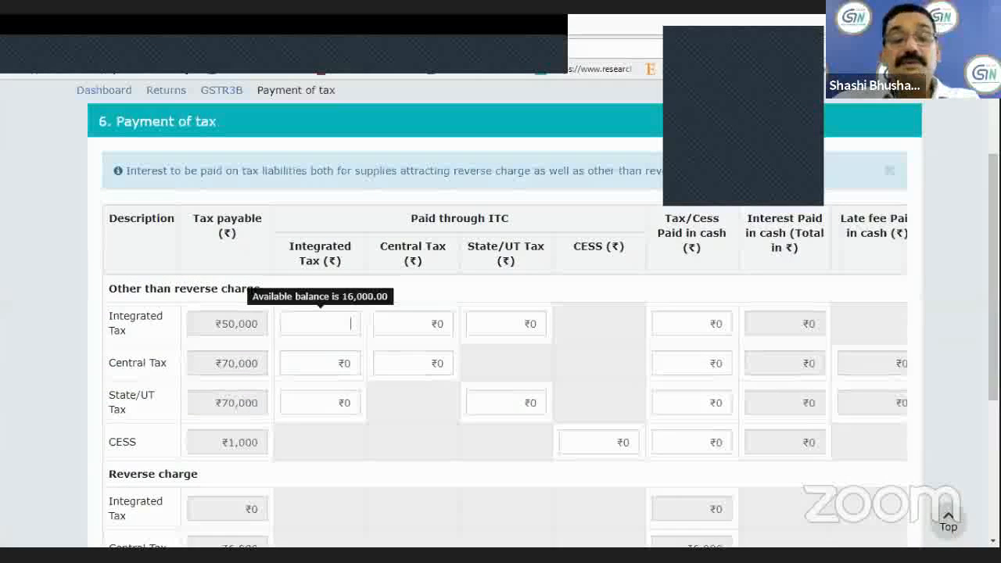
text(100)
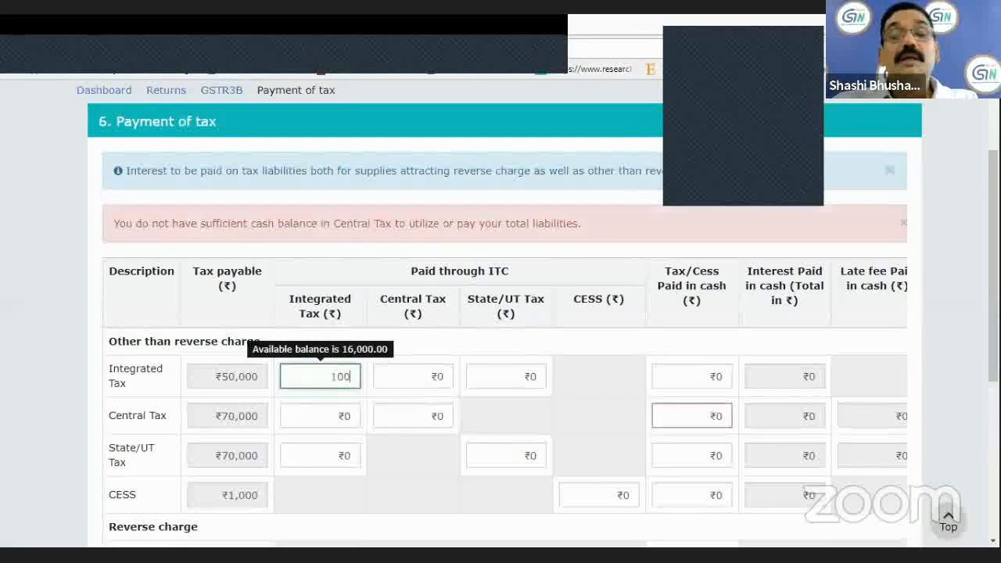
text(00)
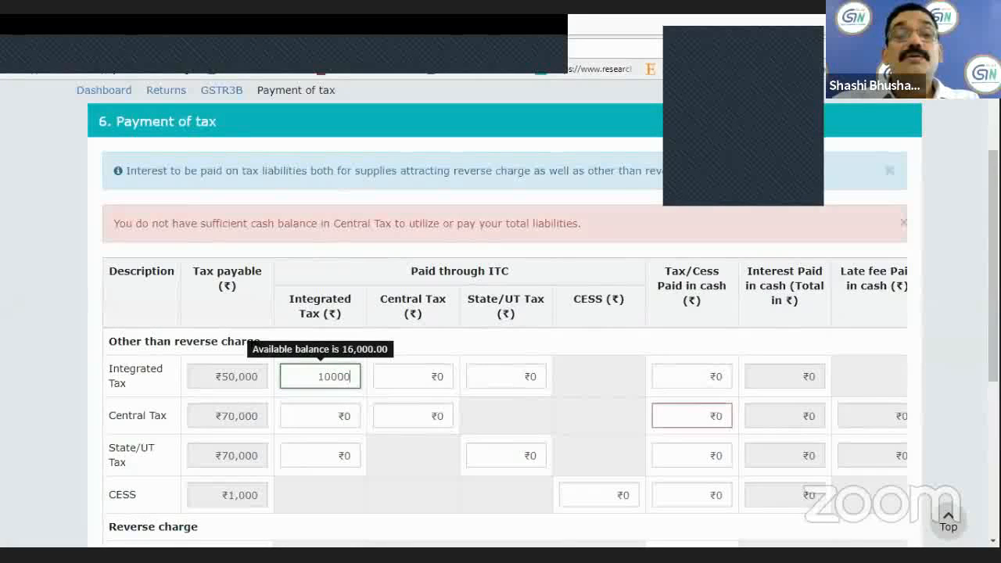
click(302, 422)
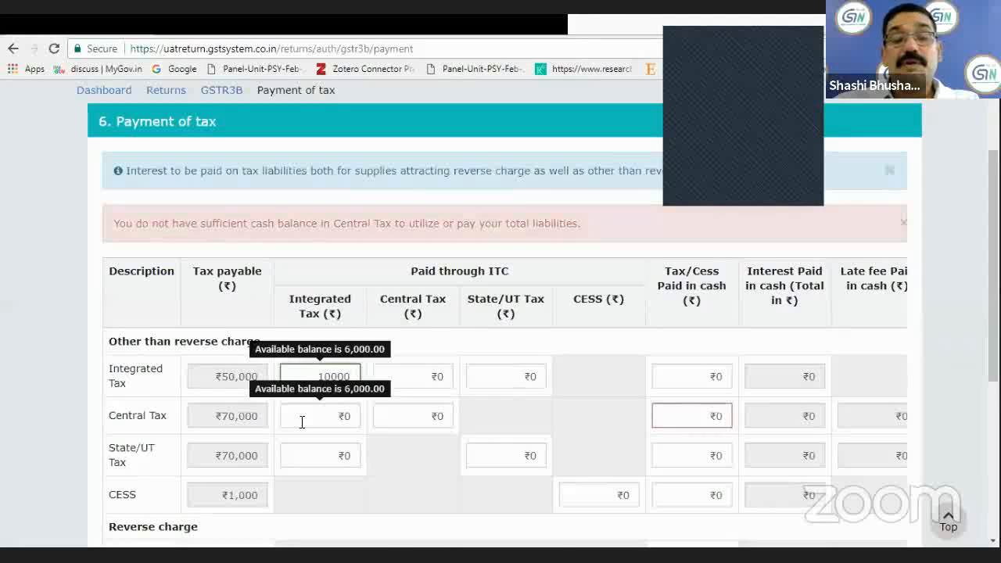
text(20000)
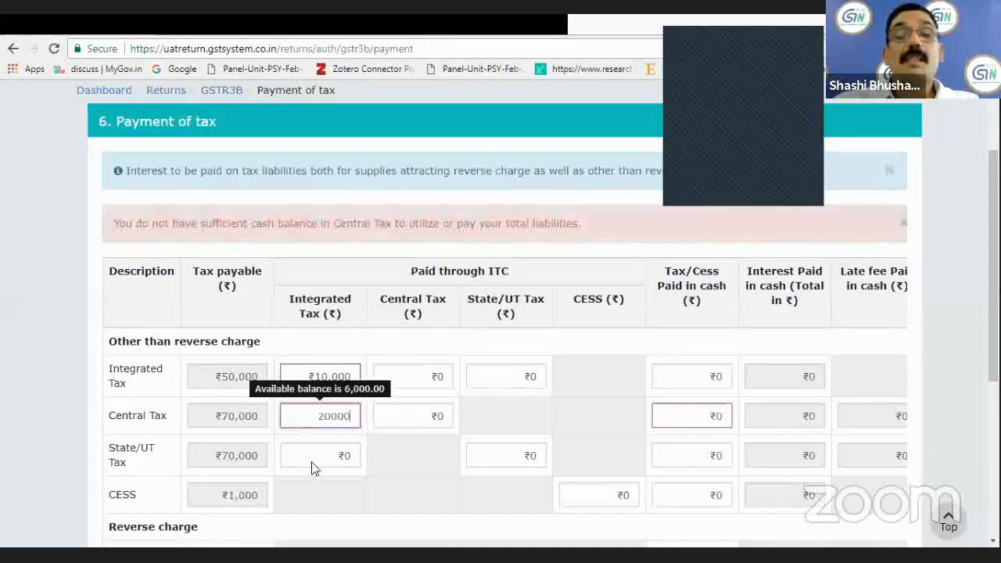
Enter Integrated Tax credit of ₹40,000 under Paid through ITC for the State/UT Tax liability other than reverse charge.
click(314, 459)
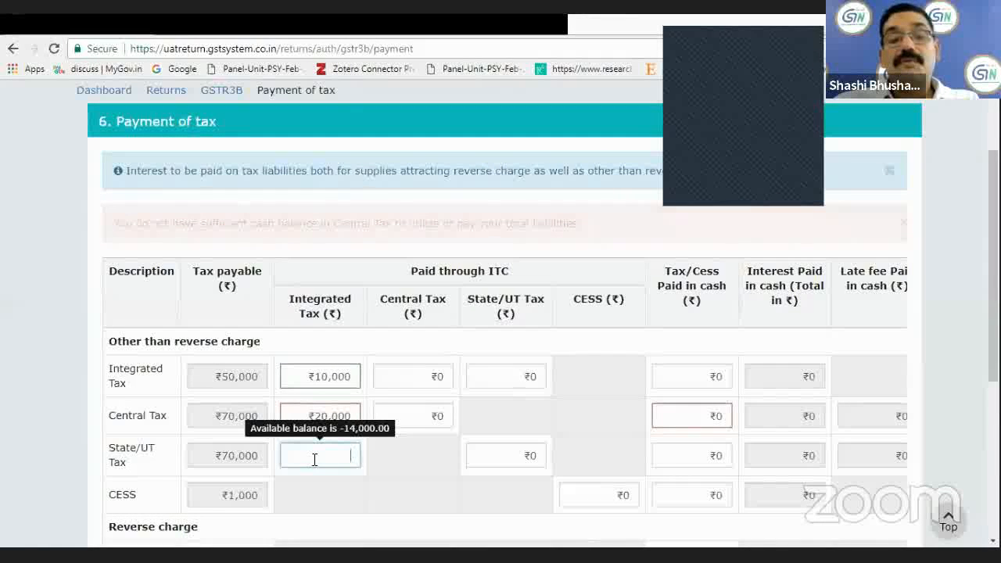
text(40,00)
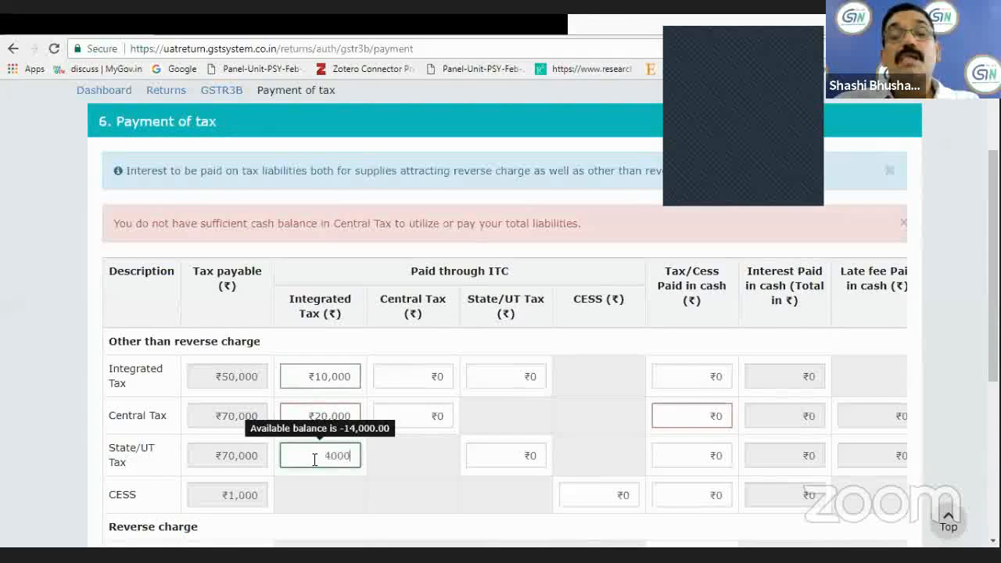
text(0)
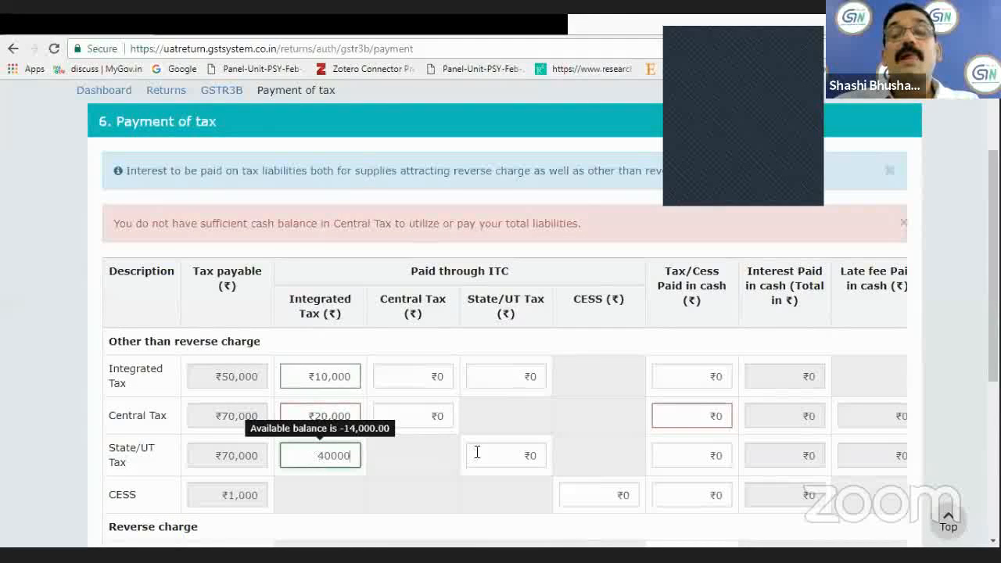
click(678, 380)
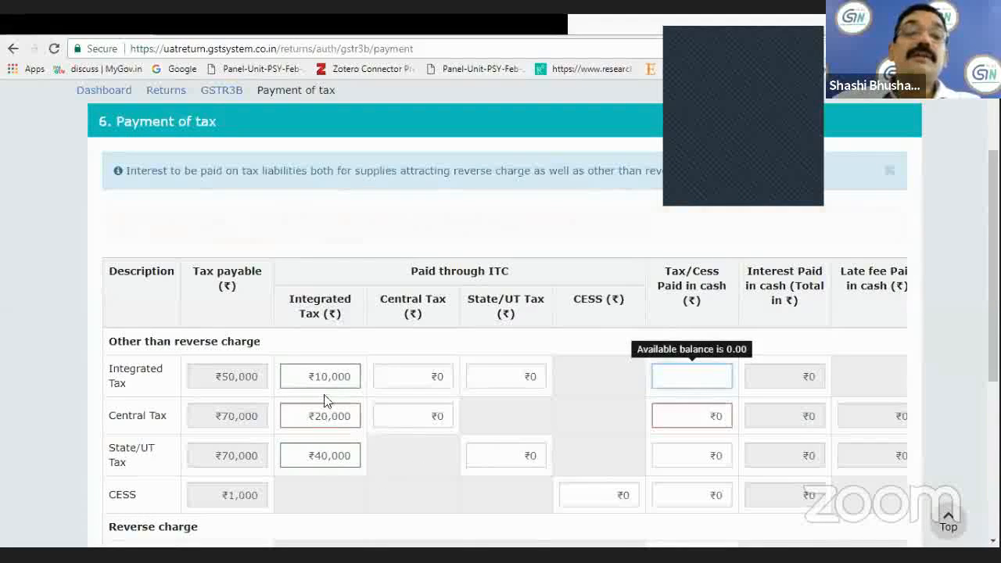
Try to offset the tax liability in section 6 with the entered ITC amounts.
scroll(365, 489, down, 1)
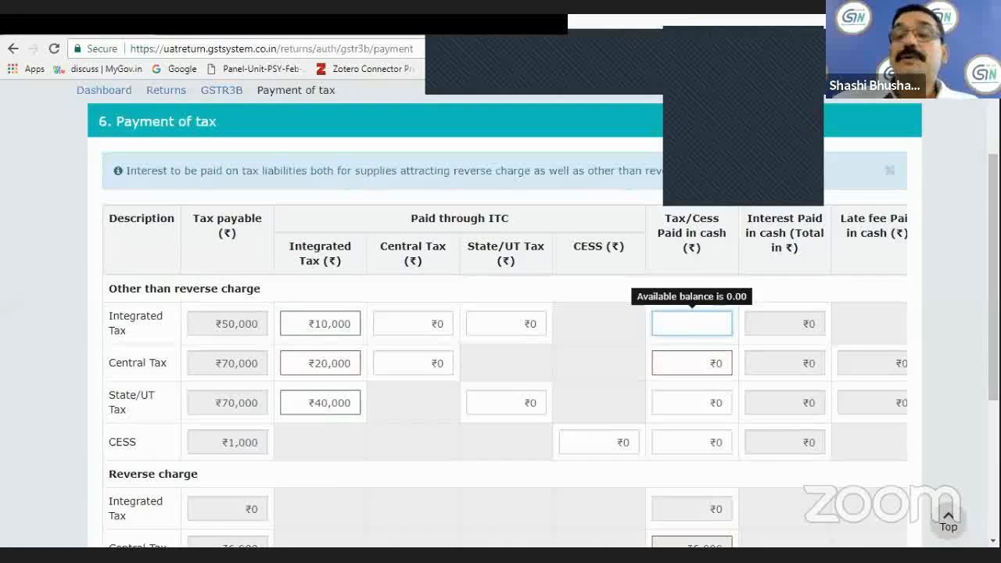
scroll(807, 542, down, 3)
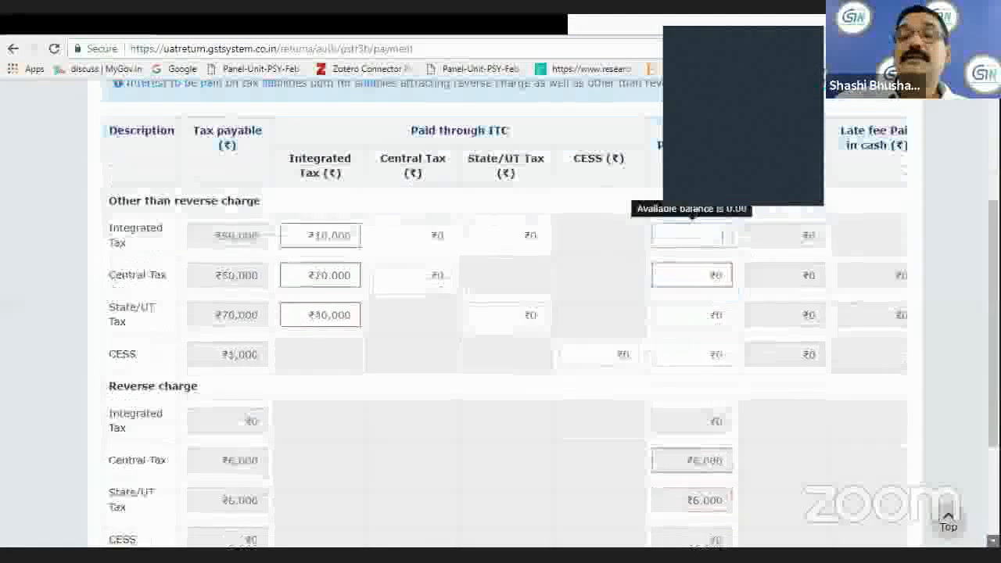
scroll(807, 543, down, 2)
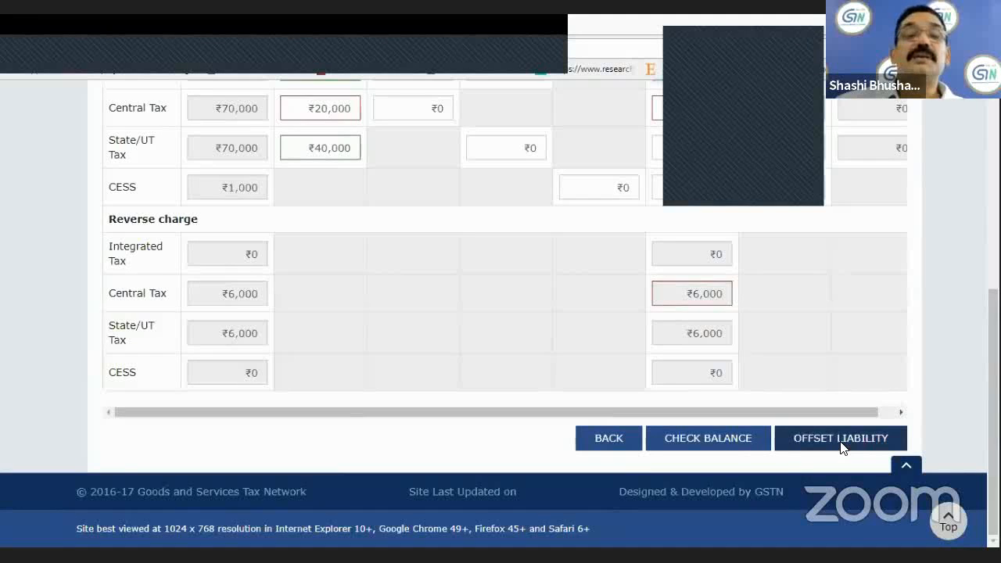
click(841, 440)
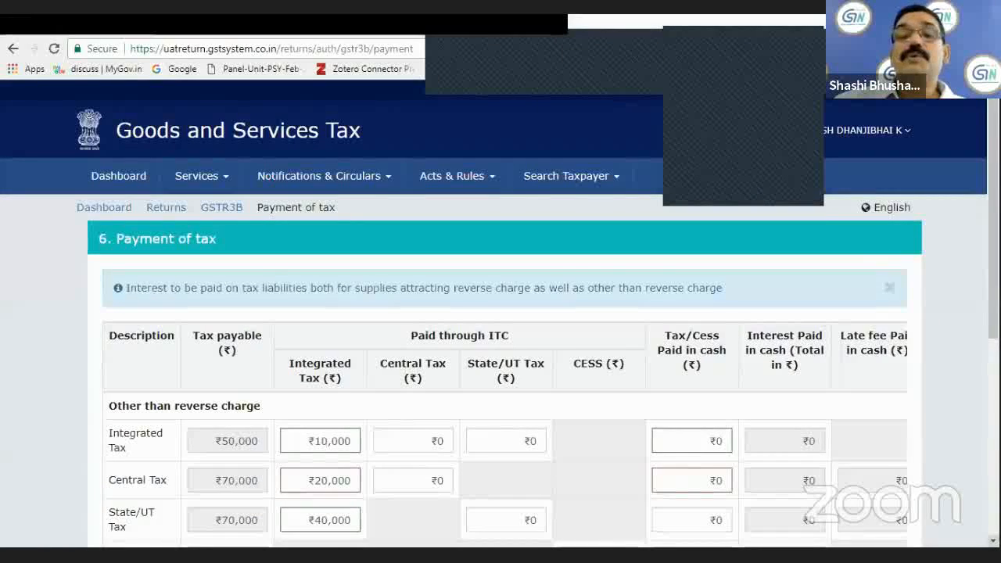
scroll(501, 313, down, 3)
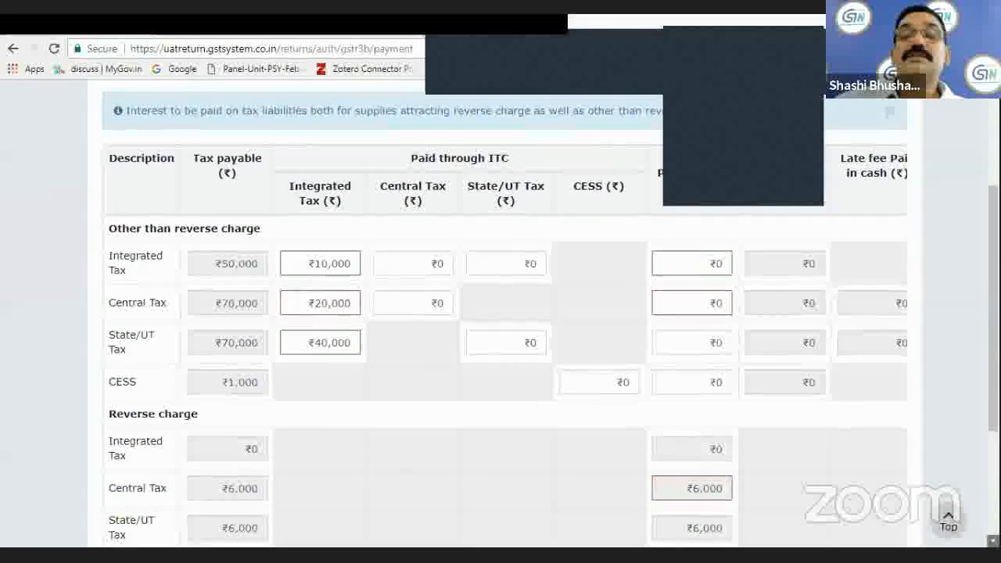
scroll(859, 444, down, 3)
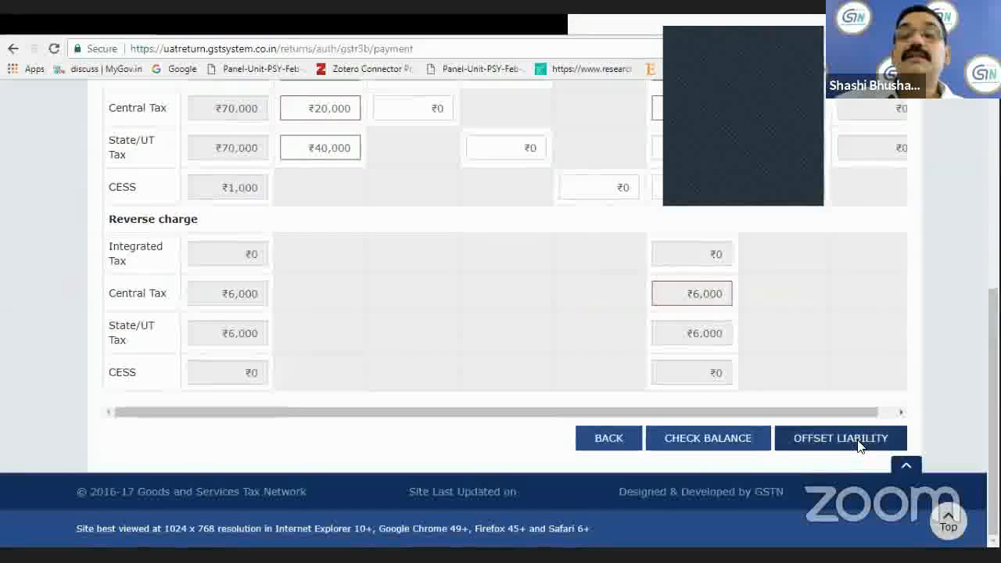
click(858, 444)
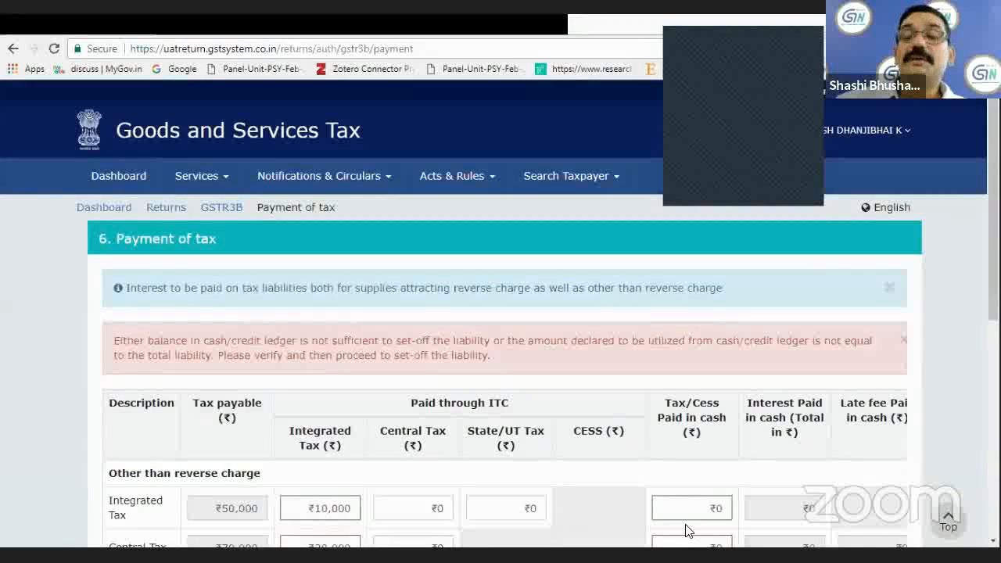
Recheck the cash and ITC balances against the entered payment amounts and close the balance overview.
scroll(500, 351, down, 3)
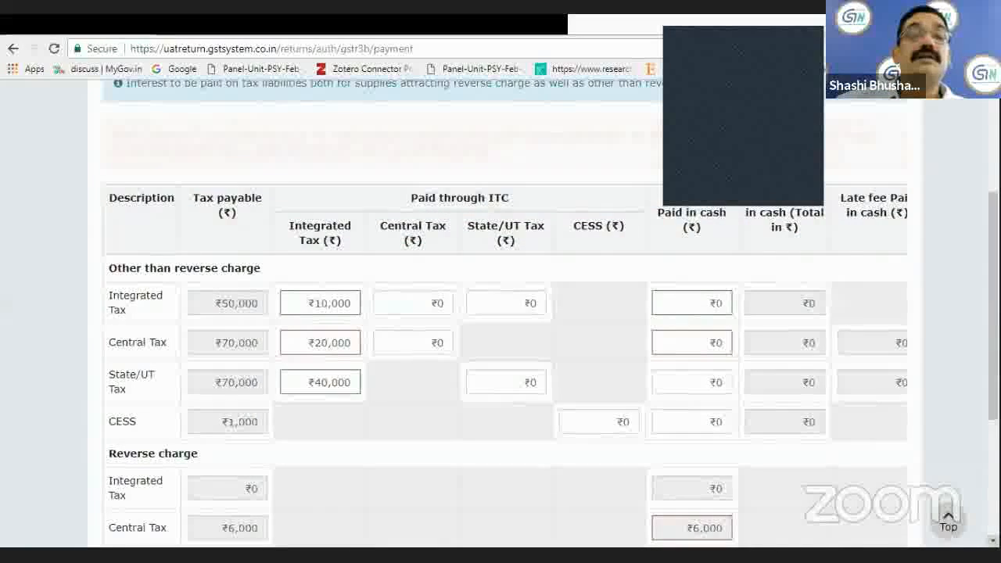
scroll(782, 532, down, 2)
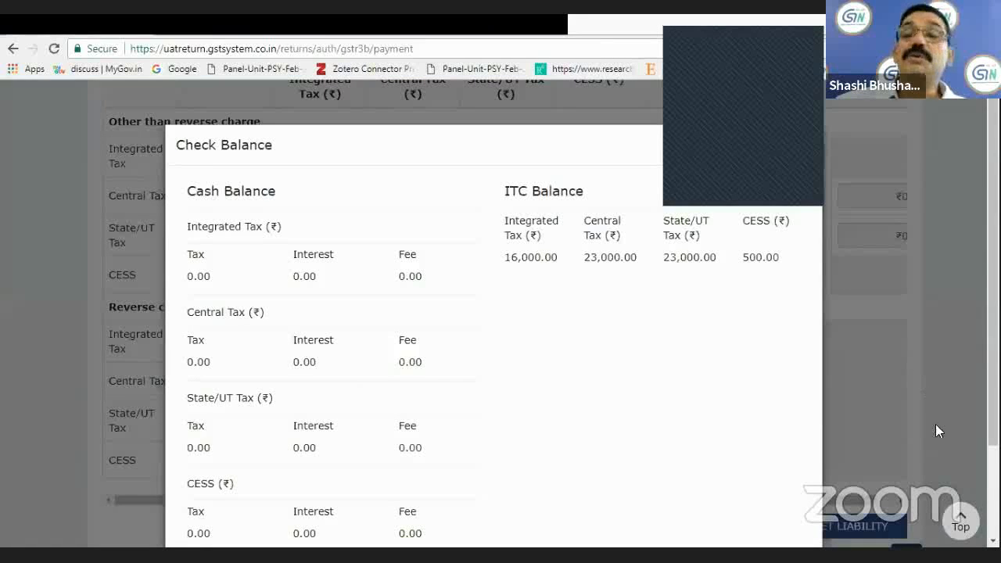
click(895, 529)
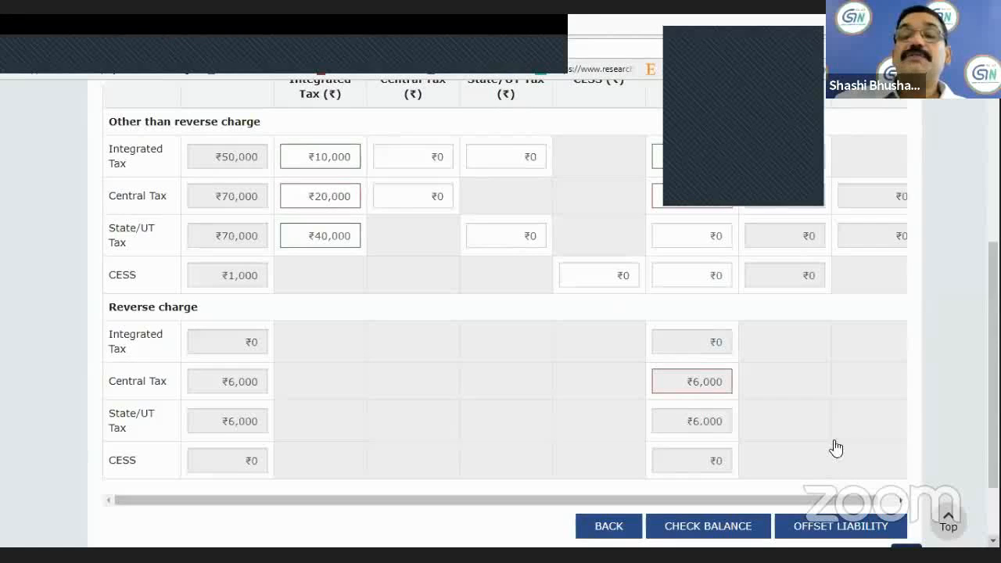
Return to the August GSTR-3B monthly return overview and review its section summaries, declaration and filing options.
scroll(592, 459, down, 2)
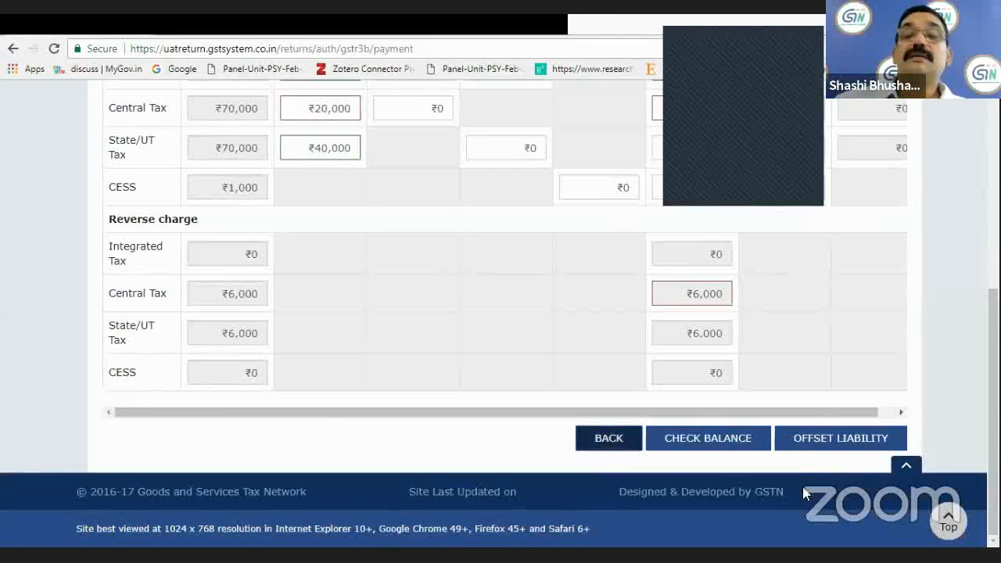
click(607, 439)
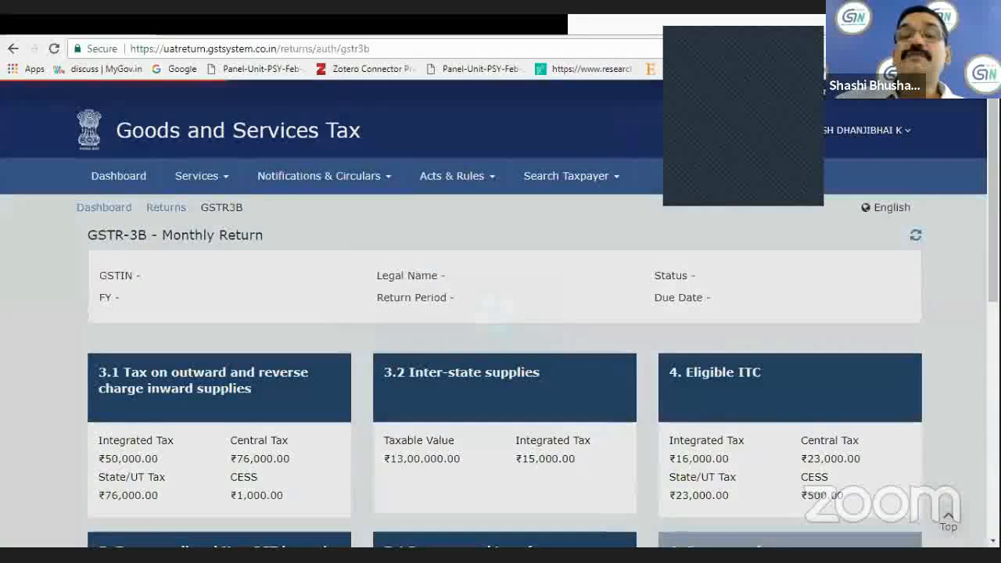
scroll(500, 313, down, 7)
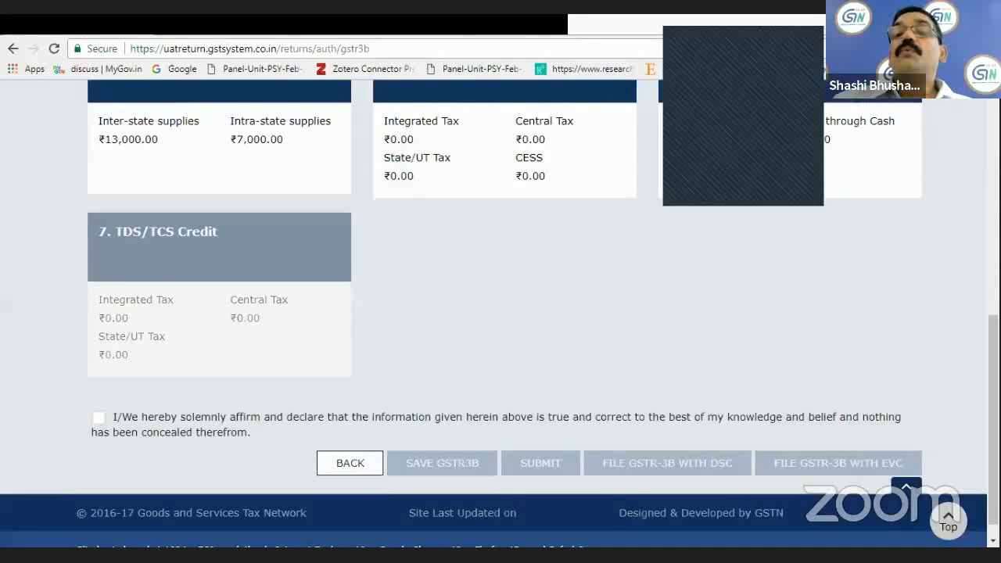
scroll(501, 313, up, 6)
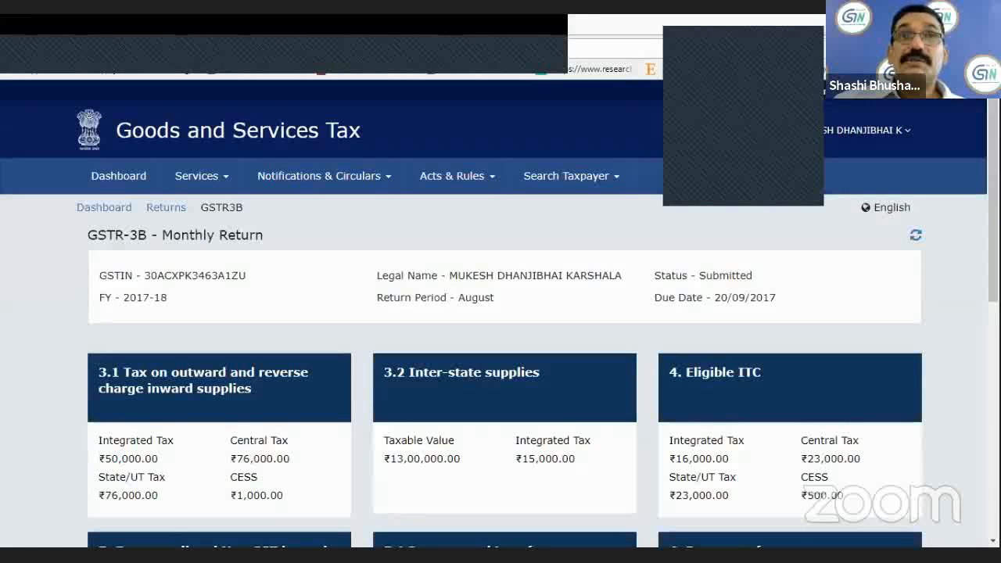
scroll(500, 313, down, 5)
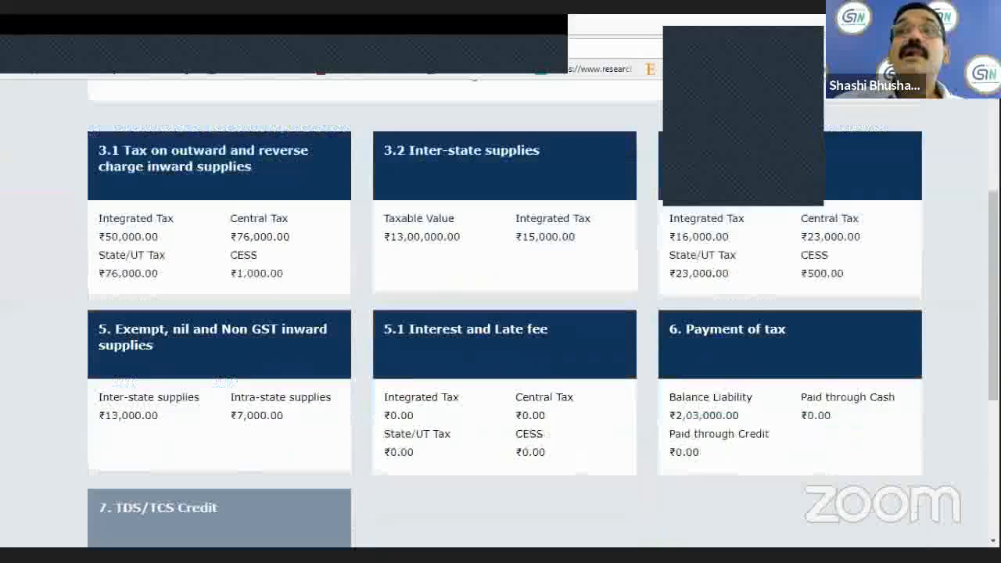